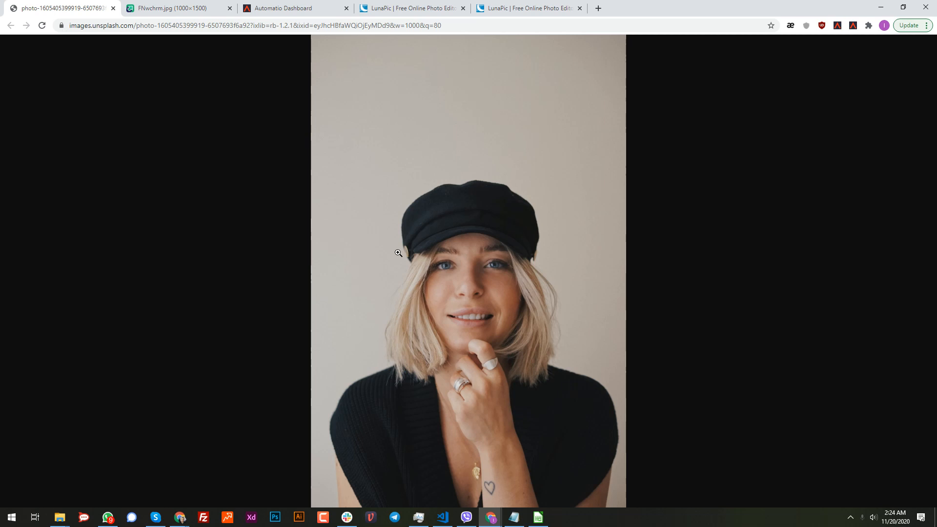
Compare the original Unsplash portrait with its stylised version, and view the LunaPic editor and the Automatio instances page
{"action": "left_click", "coordinate": [167, 13]}
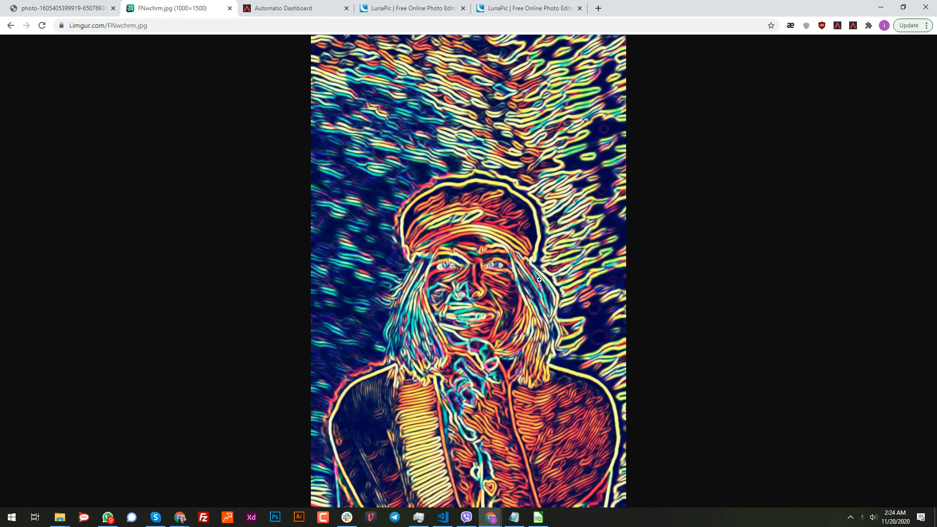
{"action": "left_click", "coordinate": [475, 269]}
{"action": "left_click", "coordinate": [476, 271]}
{"action": "left_click", "coordinate": [59, 8]}
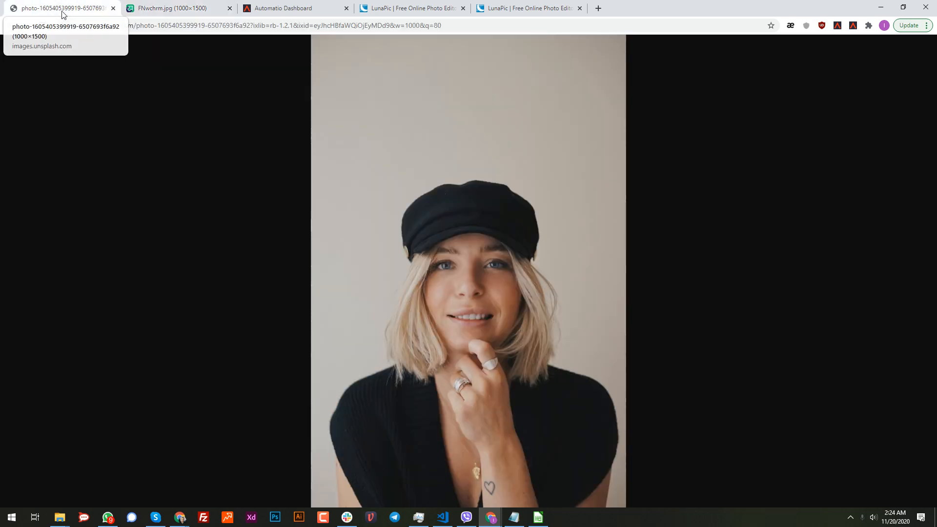
{"action": "left_click", "coordinate": [152, 13]}
{"action": "left_click", "coordinate": [384, 10]}
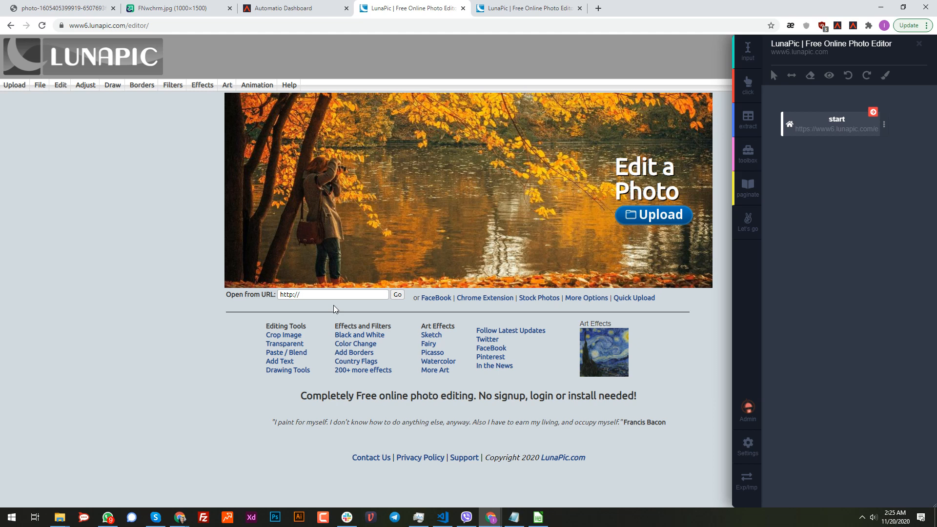
{"action": "left_click", "coordinate": [81, 8]}
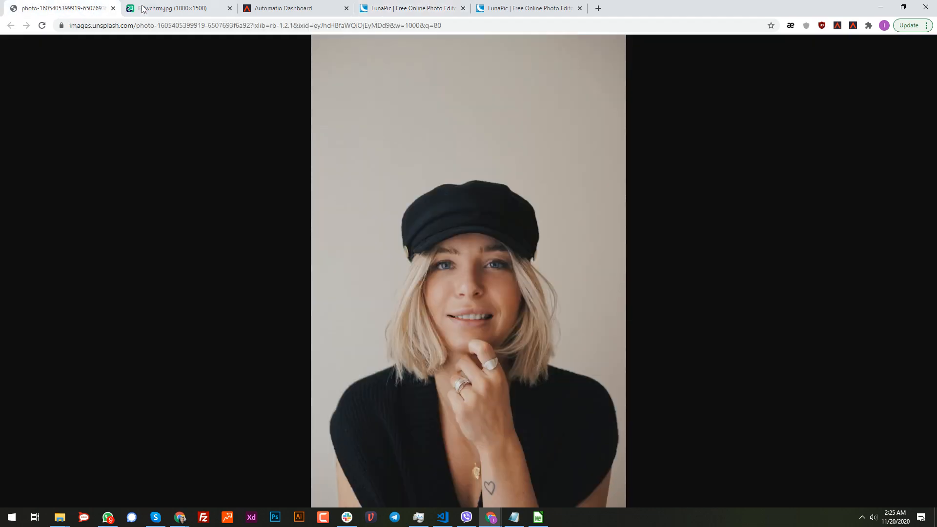
{"action": "left_click", "coordinate": [173, 10]}
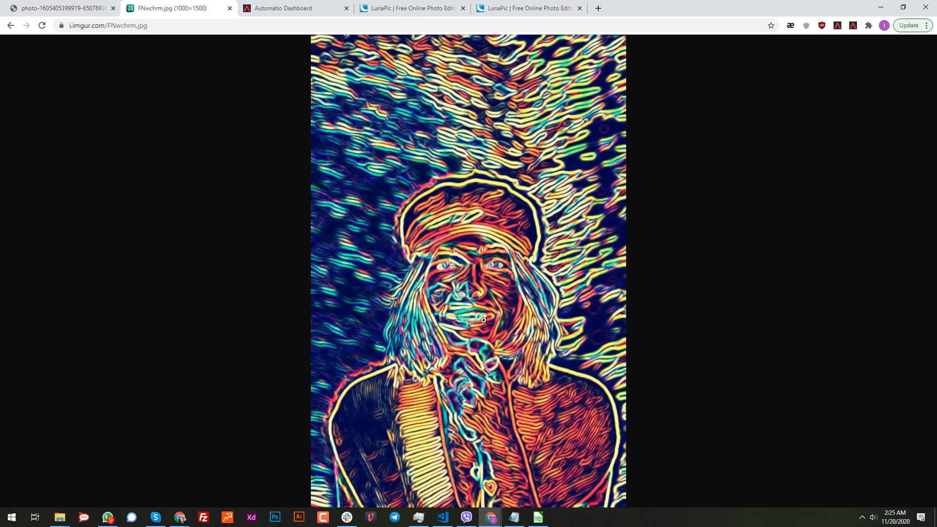
{"action": "left_click", "coordinate": [297, 10]}
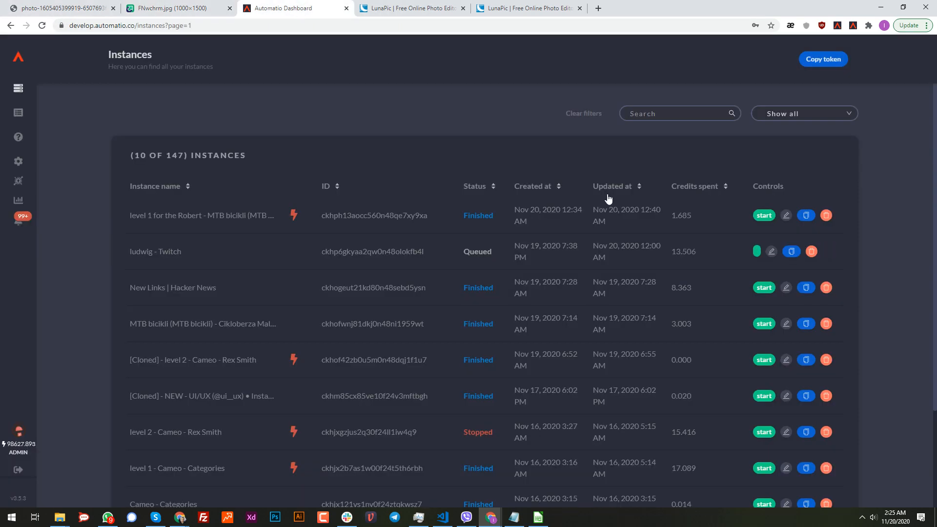
Enable Block Ads on the start action of the LunaPic editor bot
{"action": "left_click", "coordinate": [400, 9]}
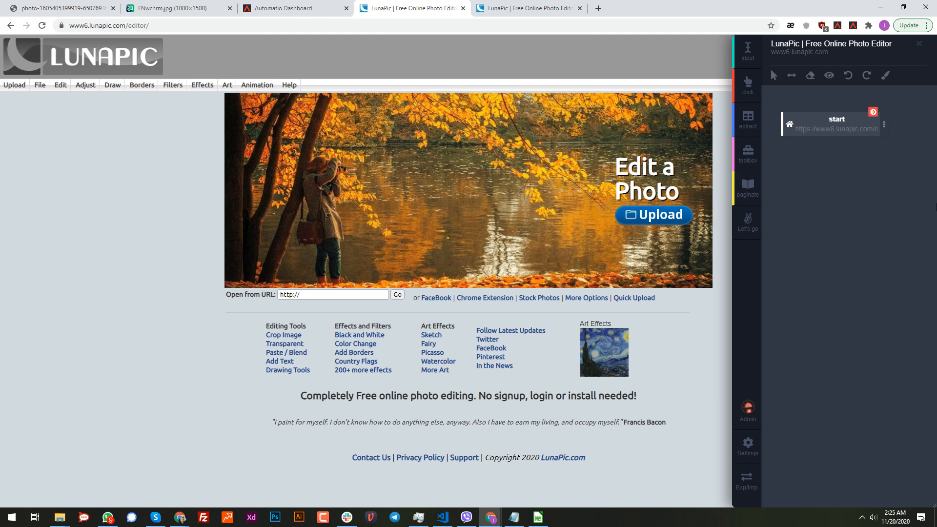
{"action": "left_click", "coordinate": [884, 124]}
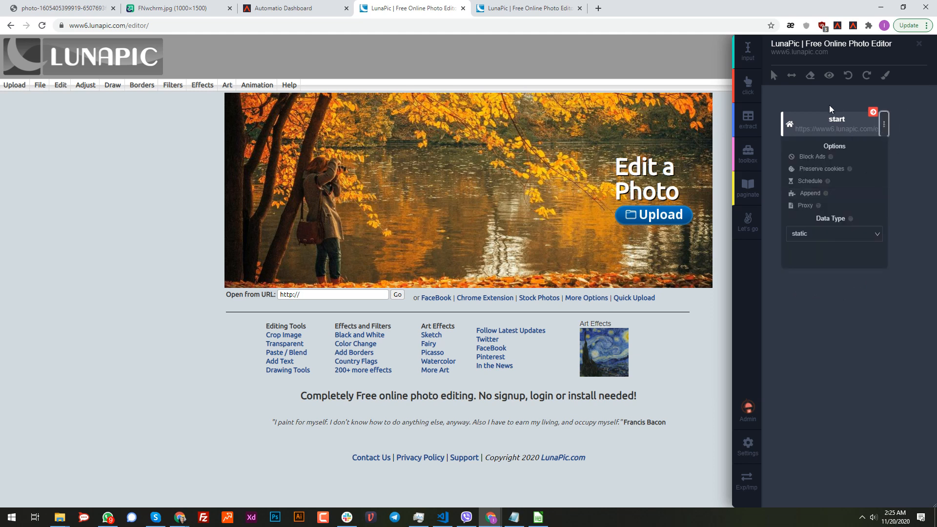
{"action": "left_click", "coordinate": [817, 101]}
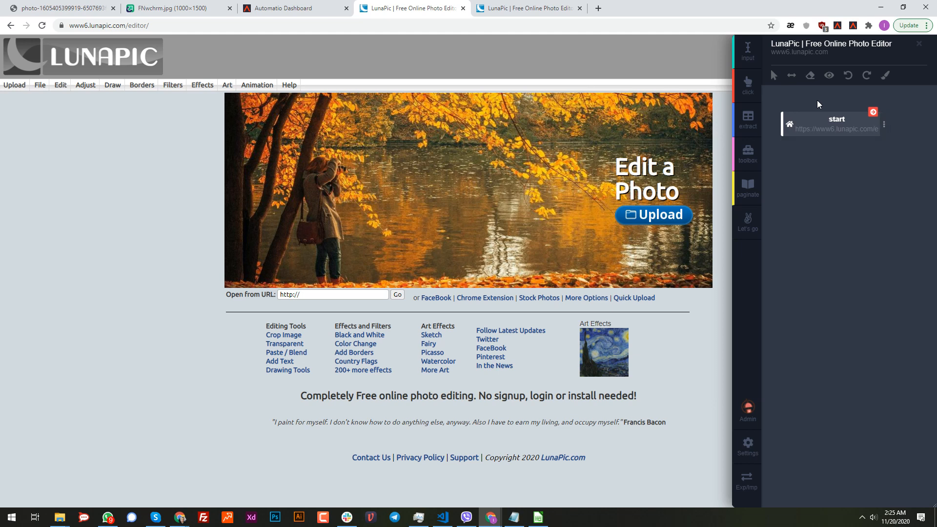
{"action": "left_click", "coordinate": [885, 131]}
{"action": "left_click", "coordinate": [807, 160]}
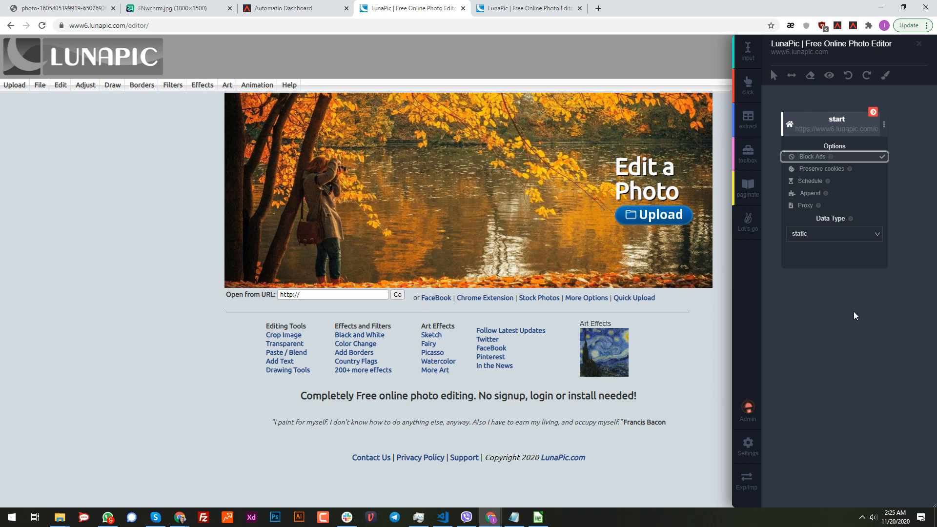
{"action": "left_click", "coordinate": [788, 100]}
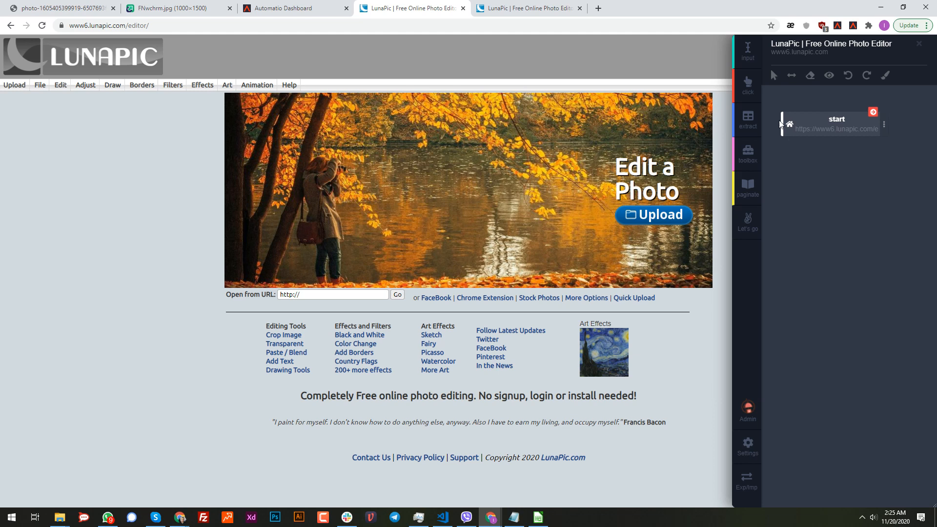
Add an input action targeting the Open from URL field, followed by a click action targeting the Go button beside it
{"action": "left_click", "coordinate": [748, 51]}
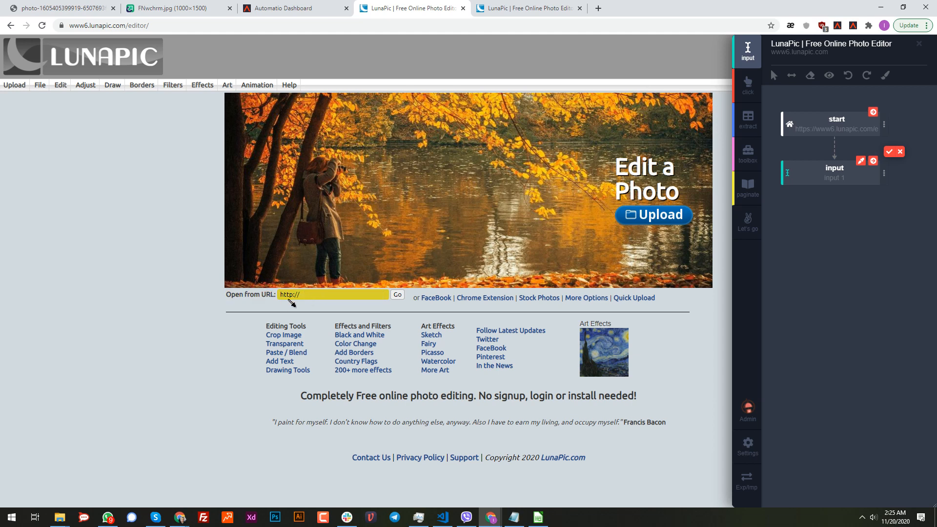
{"action": "left_click", "coordinate": [332, 299]}
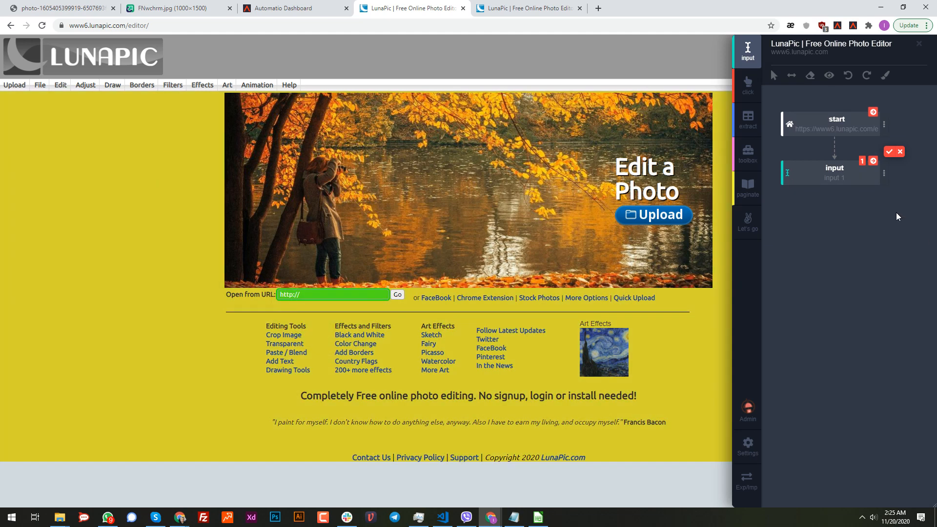
{"action": "left_click", "coordinate": [889, 151]}
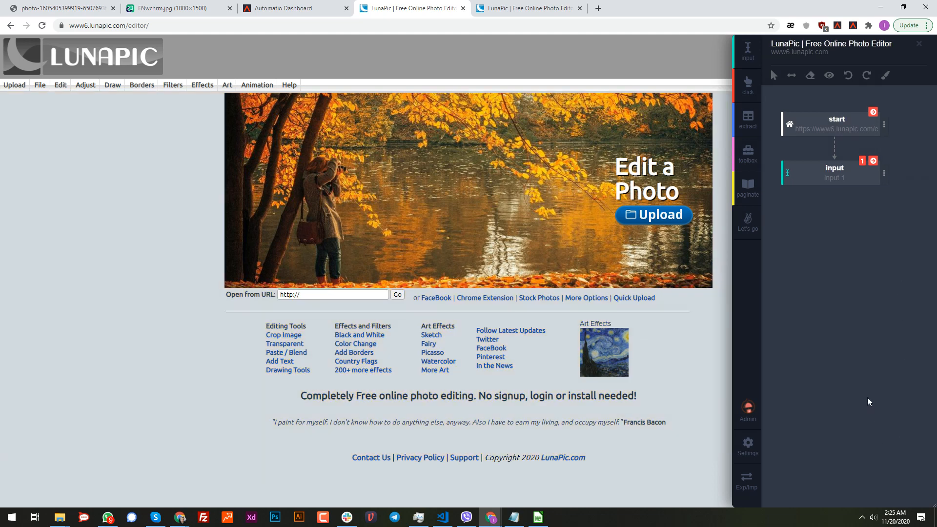
{"action": "left_click", "coordinate": [747, 84]}
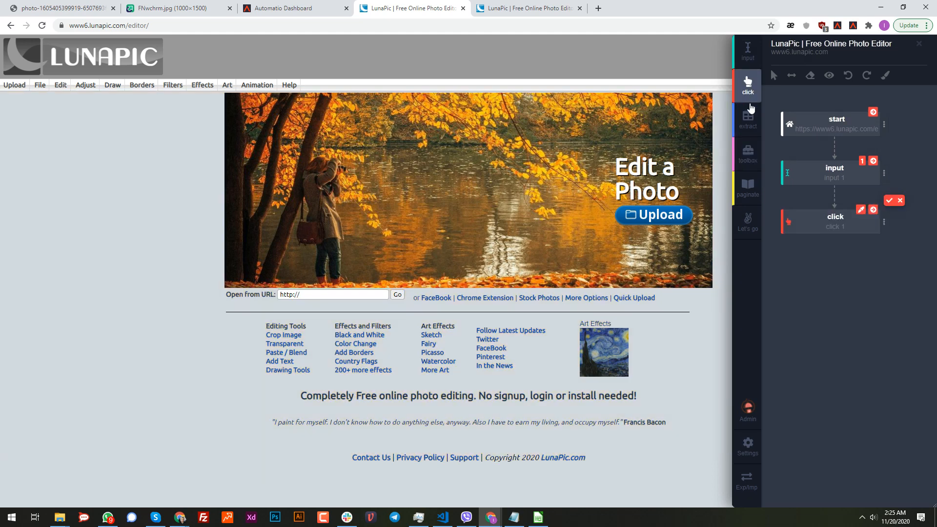
{"action": "left_click", "coordinate": [399, 297]}
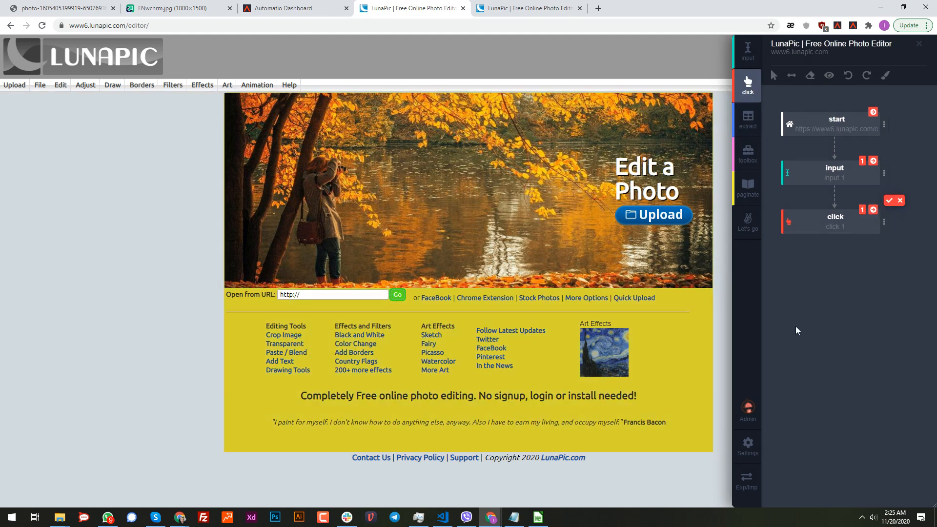
{"action": "left_click", "coordinate": [889, 200]}
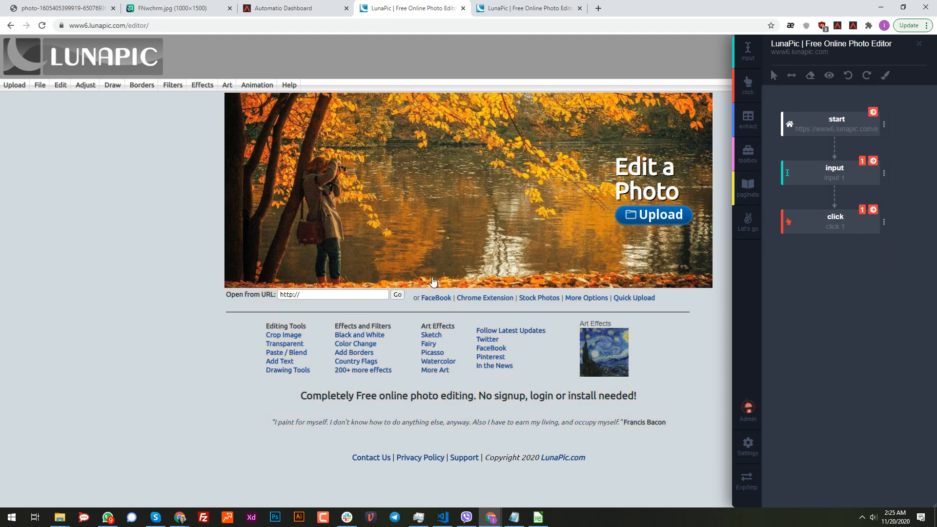
Examine the photo URLs in the Unsplash photos list on the Automatio dashboard
{"action": "left_click", "coordinate": [283, 8]}
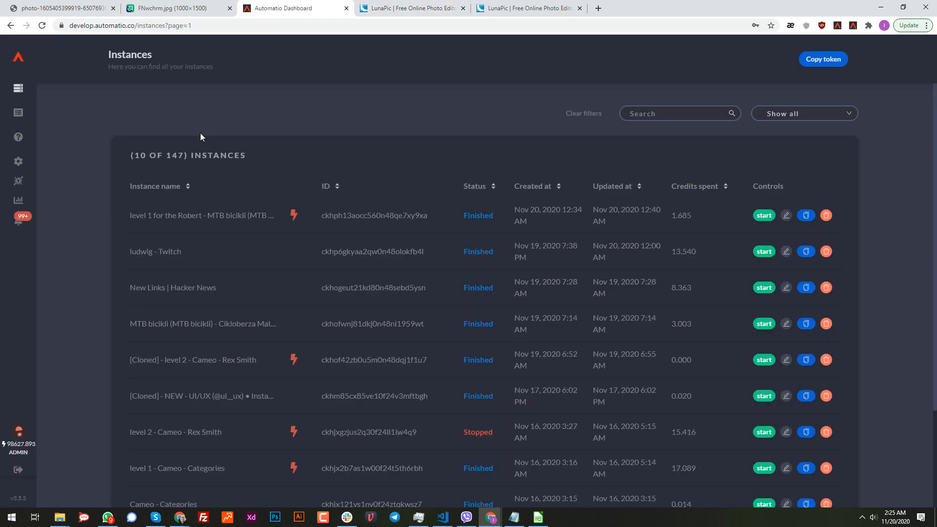
{"action": "left_click", "coordinate": [24, 119]}
{"action": "left_click", "coordinate": [169, 195]}
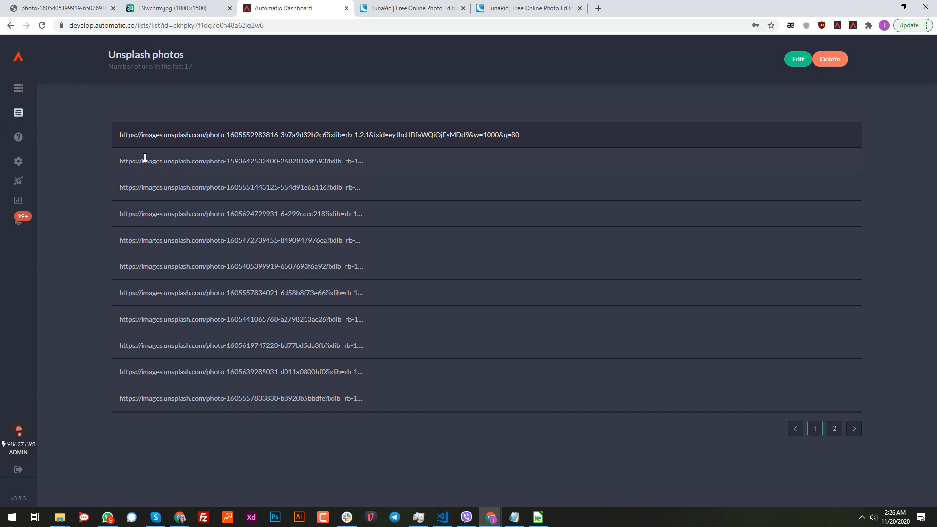
{"action": "left_click_drag", "start_coordinate": [122, 167], "coordinate": [354, 166]}
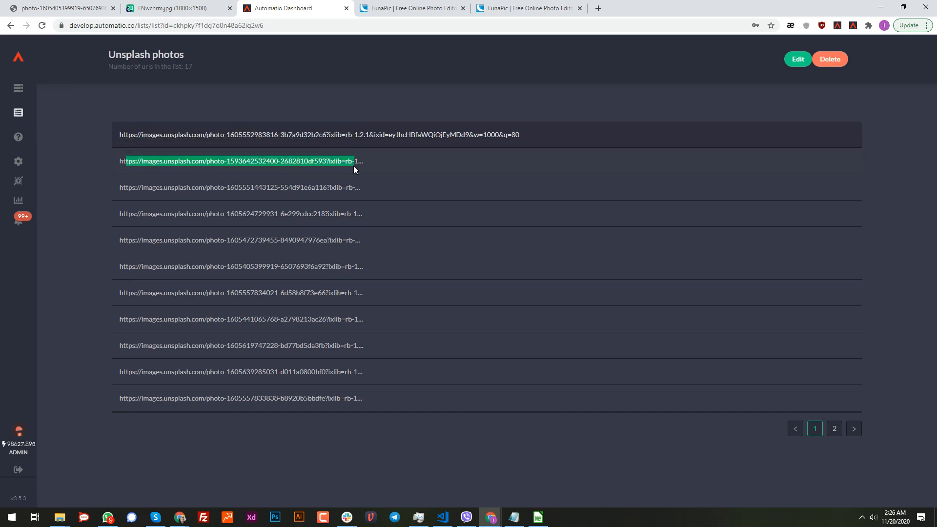
{"action": "double_click", "coordinate": [303, 187]}
{"action": "left_click", "coordinate": [219, 218]}
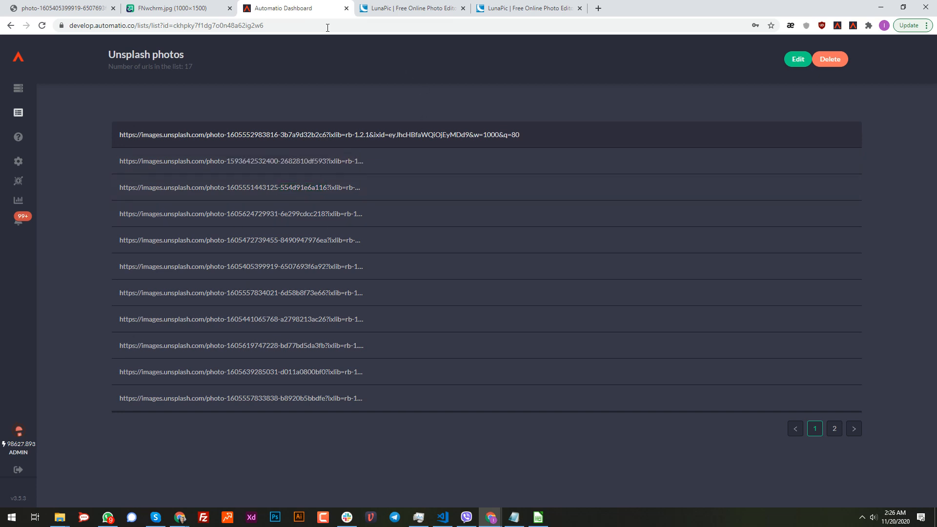
Make the input action dynamic with the Unsplash photos list and its image URL data point, and run the click action to load the photo
{"action": "left_click", "coordinate": [412, 8]}
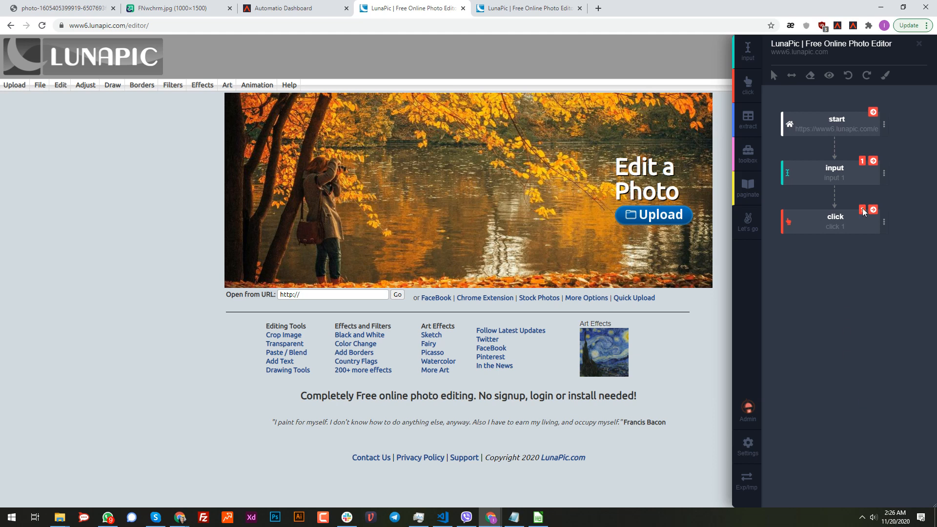
{"action": "left_click", "coordinate": [884, 172]}
{"action": "left_click", "coordinate": [824, 218]}
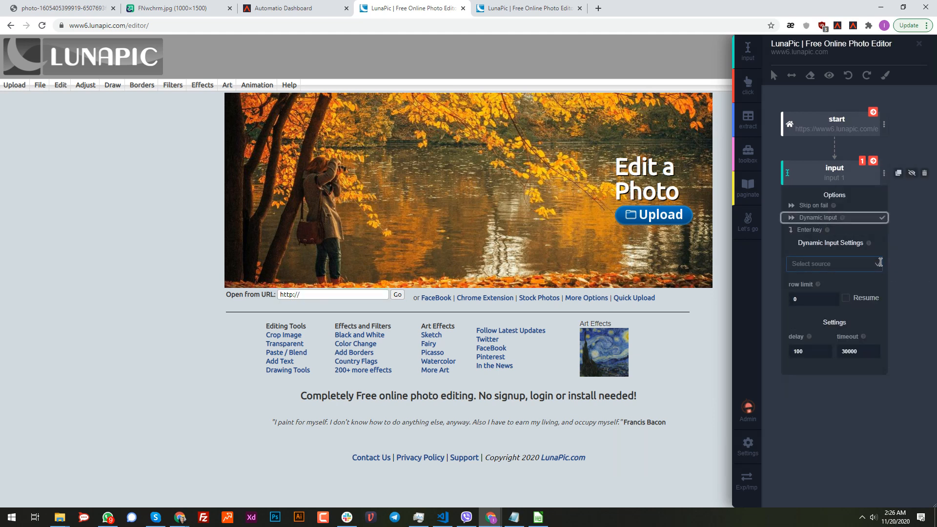
{"action": "left_click", "coordinate": [875, 265]}
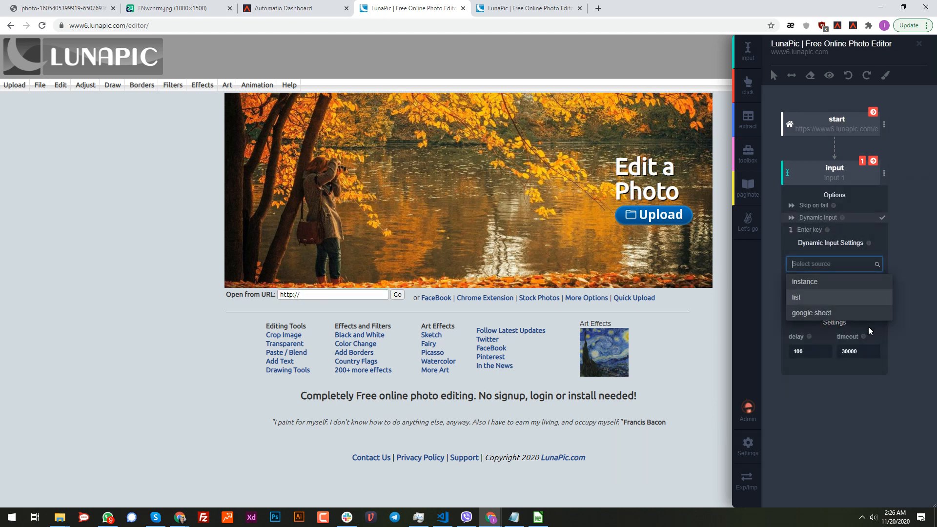
{"action": "left_click", "coordinate": [819, 298]}
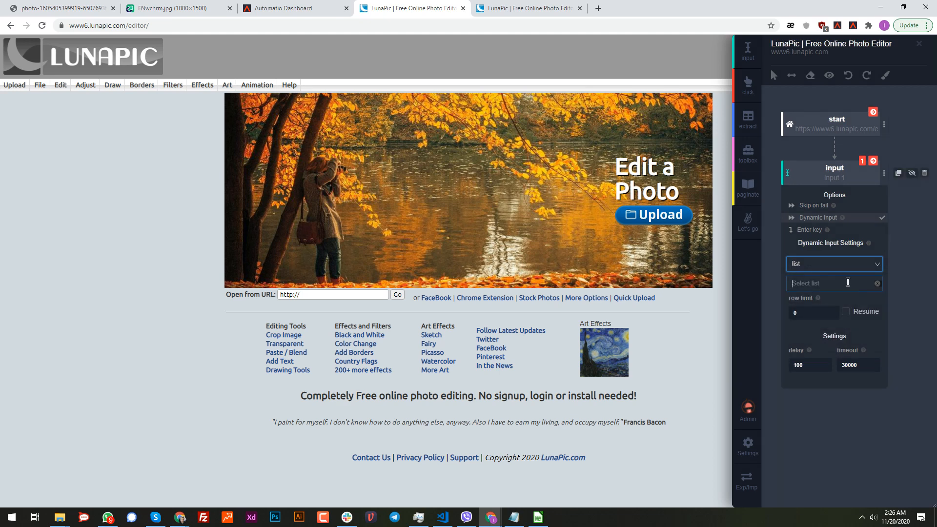
{"action": "left_click", "coordinate": [846, 284]}
{"action": "left_click", "coordinate": [830, 302]}
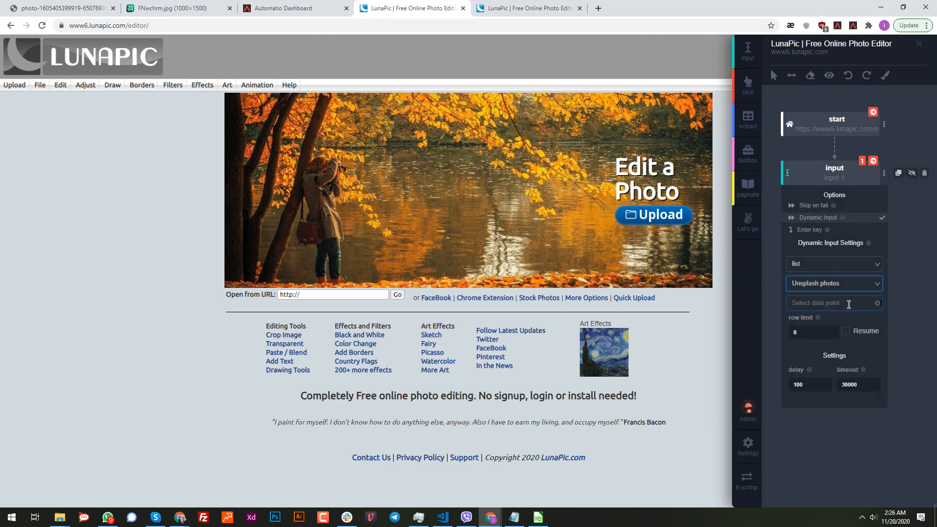
{"action": "left_click", "coordinate": [848, 304]}
{"action": "left_click", "coordinate": [830, 321]}
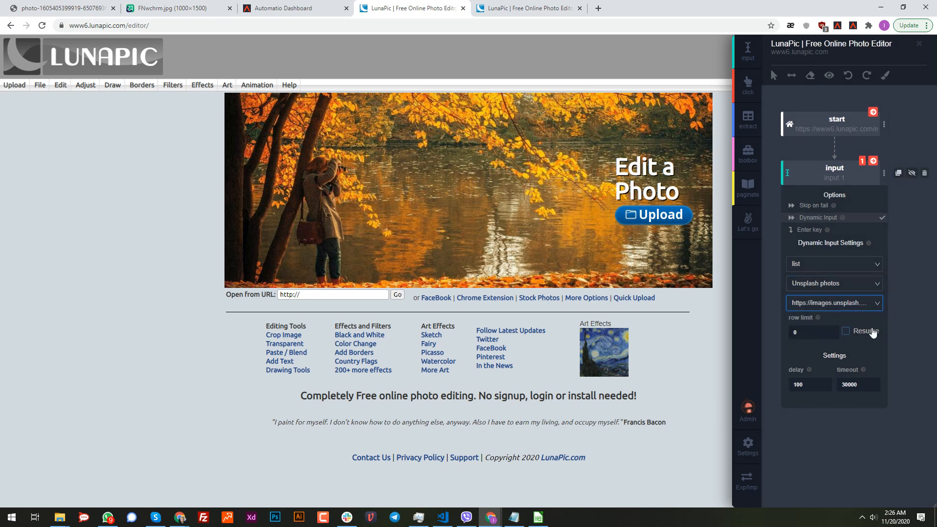
{"action": "left_click", "coordinate": [769, 170]}
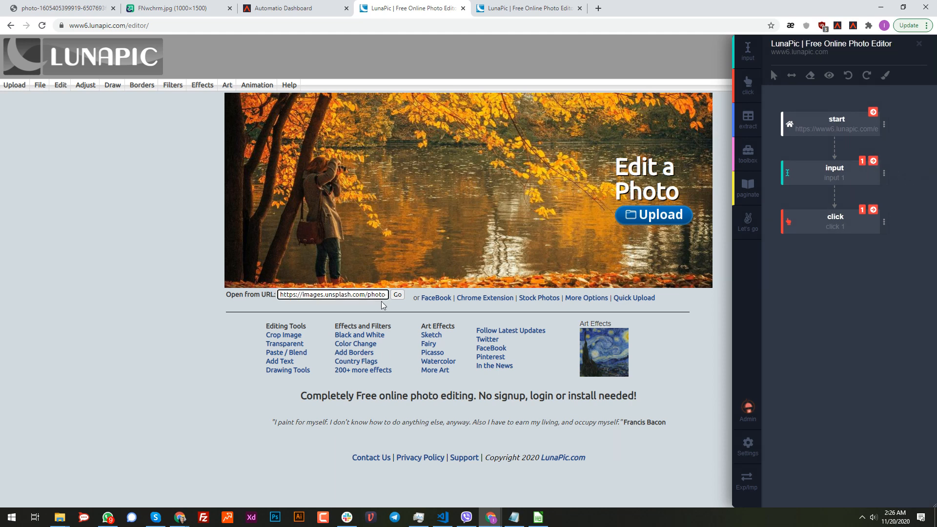
{"action": "left_click", "coordinate": [872, 210]}
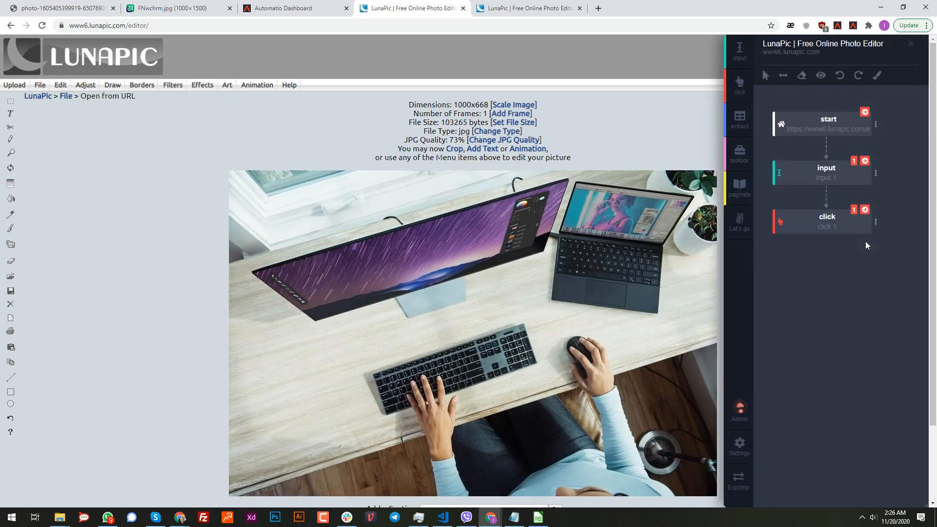
Add a toolbox action set to Wait and move it directly after the start action
{"action": "left_click", "coordinate": [740, 153]}
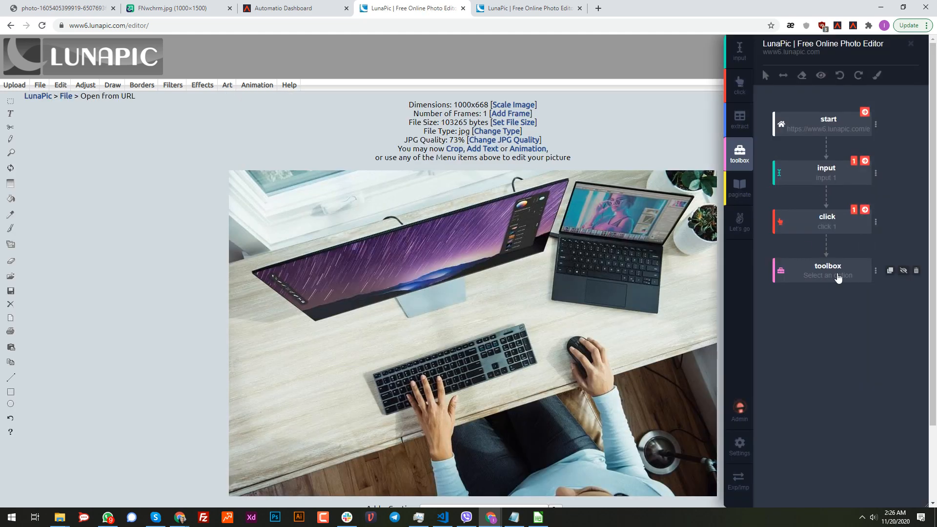
{"action": "left_click", "coordinate": [876, 272]}
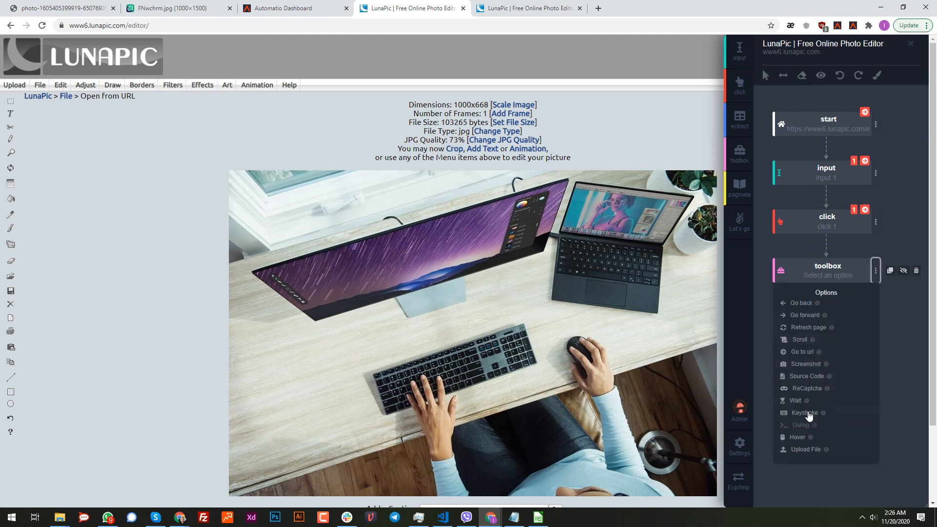
{"action": "left_click", "coordinate": [795, 400]}
{"action": "left_click_drag", "start_coordinate": [780, 268], "coordinate": [785, 161]}
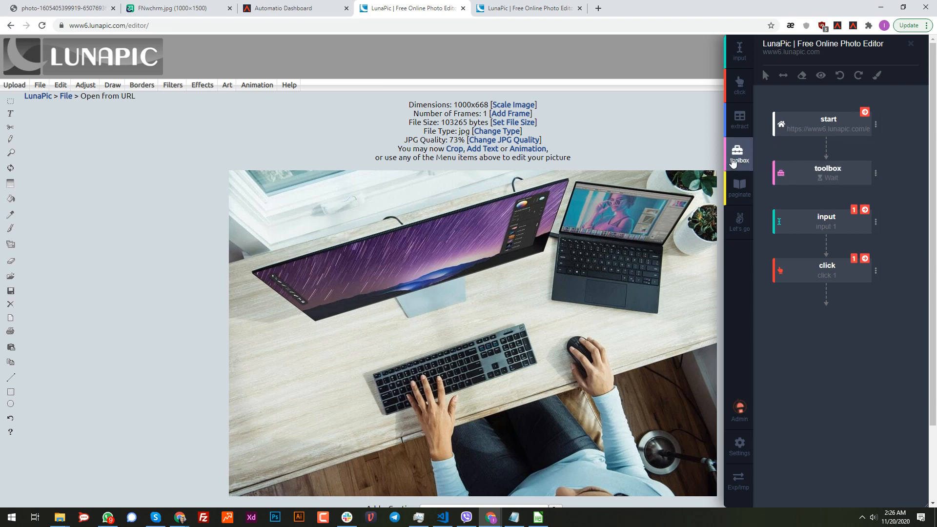
Add a toolbox action set to Screenshot and move it between the Wait and input actions
{"action": "left_click", "coordinate": [734, 163]}
{"action": "left_click", "coordinate": [876, 319]}
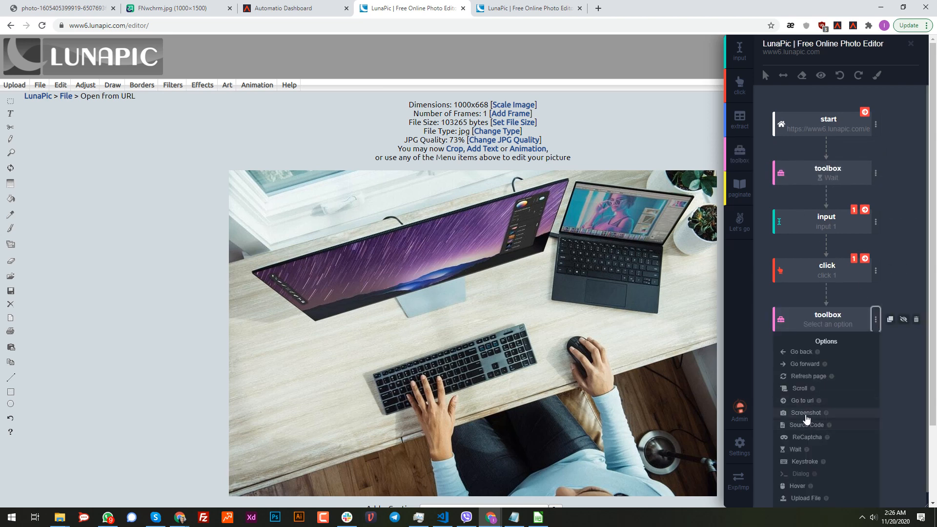
{"action": "left_click", "coordinate": [806, 413]}
{"action": "left_click_drag", "start_coordinate": [780, 320], "coordinate": [781, 227]}
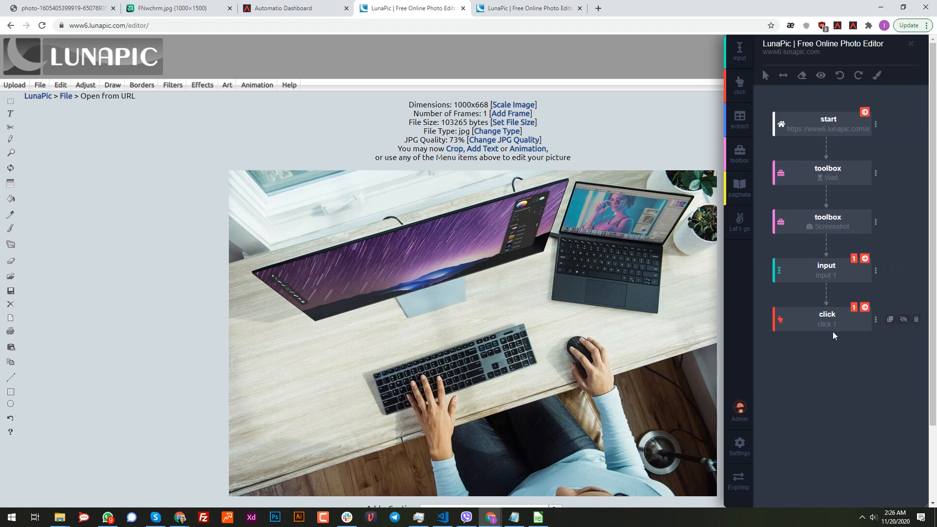
Duplicate the Wait and Screenshot toolbox actions after click 1, and check the options of the copied Wait action
{"action": "left_click", "coordinate": [889, 174]}
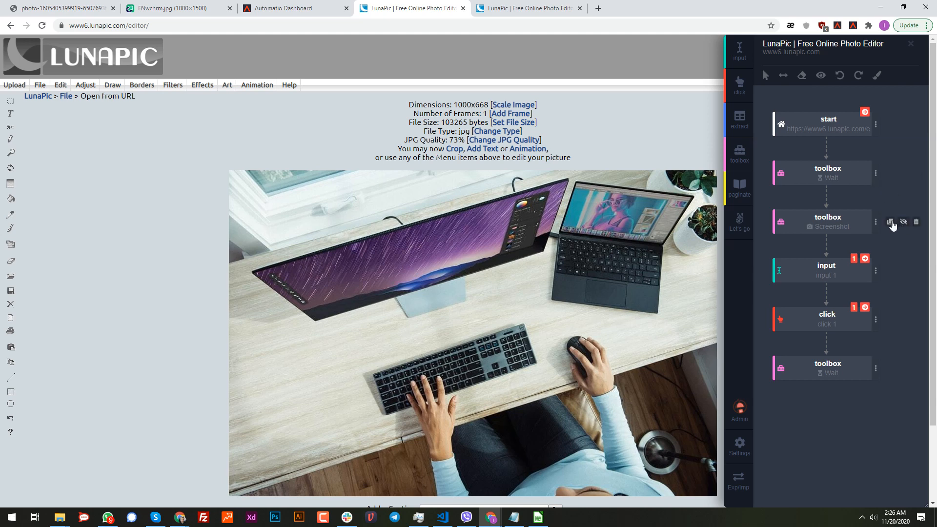
{"action": "left_click", "coordinate": [890, 222]}
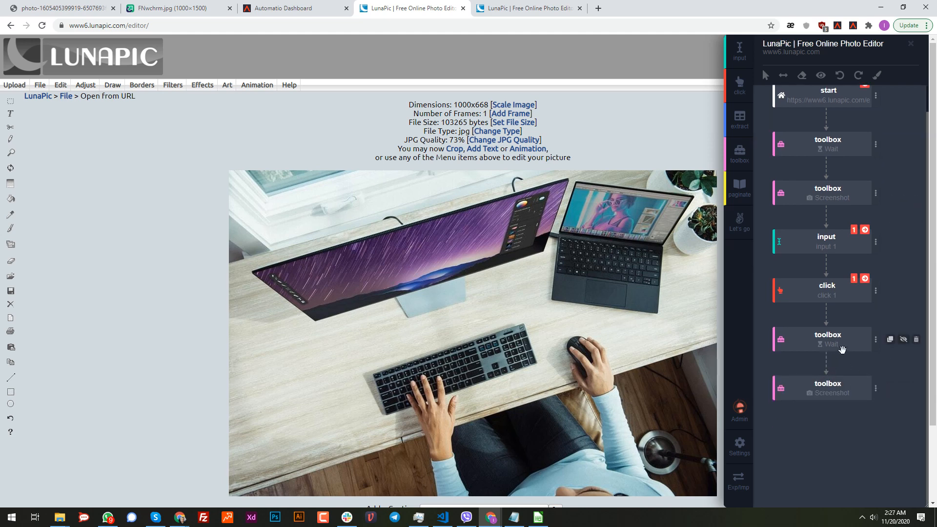
{"action": "left_click", "coordinate": [875, 340]}
{"action": "scroll", "coordinate": [830, 430], "scroll_direction": "down", "scroll_amount": 2}
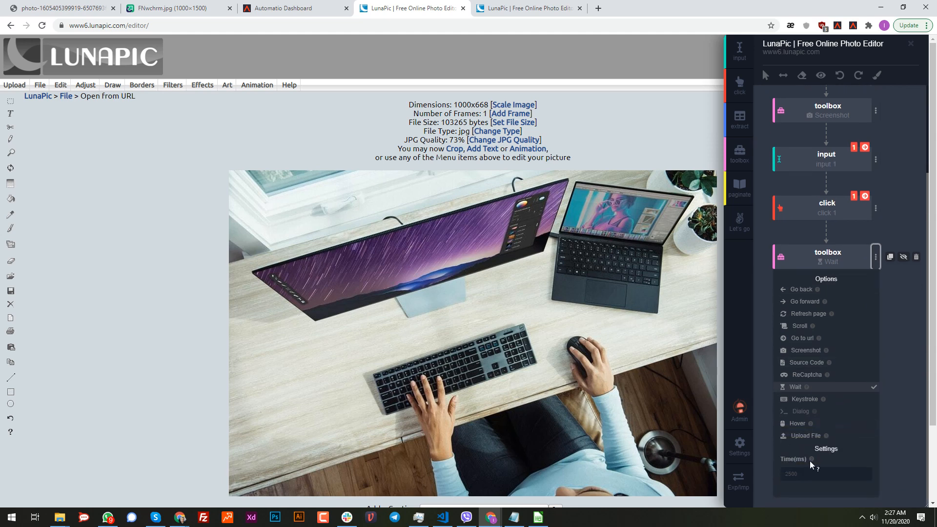
{"action": "left_click", "coordinate": [768, 278]}
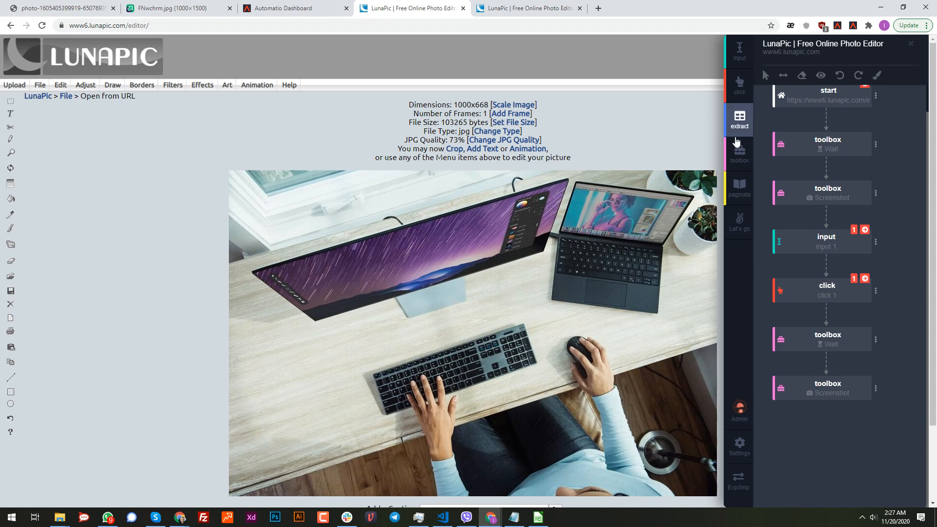
Add a click action targeting the Dreaming art effect, confirm its selection and run it on the photo
{"action": "mouse_move", "coordinate": [227, 85]}
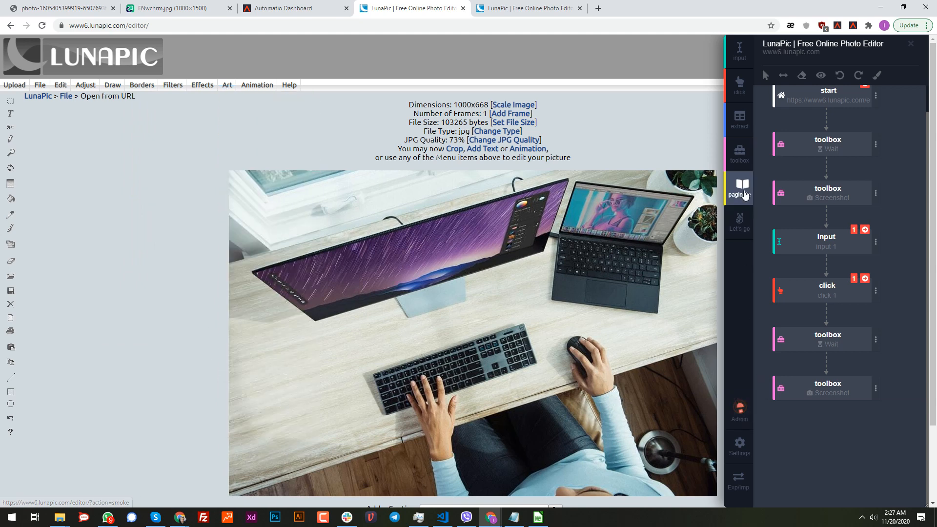
{"action": "left_click", "coordinate": [740, 84]}
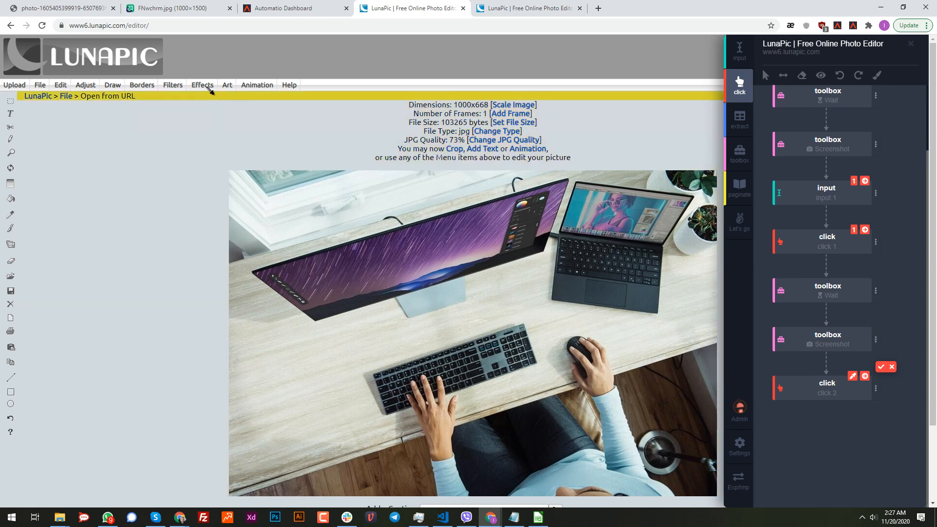
{"action": "mouse_move", "coordinate": [235, 86]}
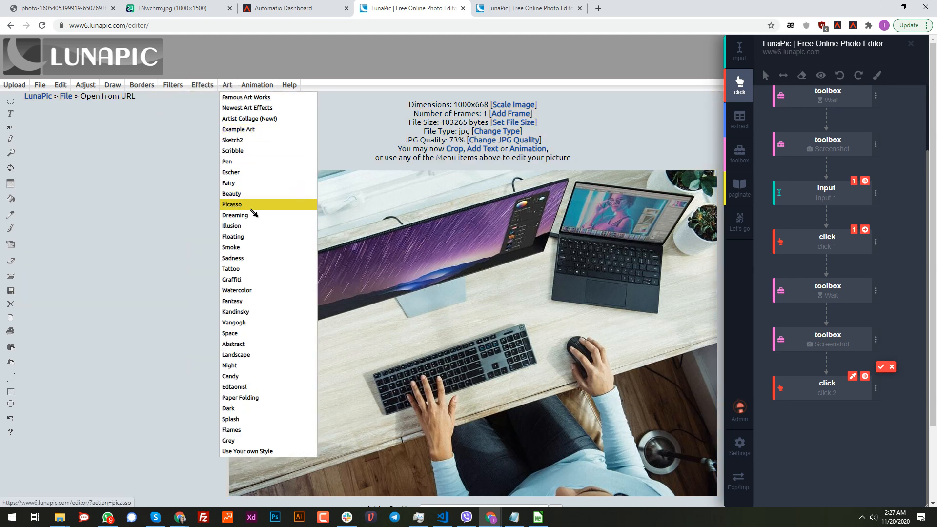
{"action": "left_click", "coordinate": [239, 221]}
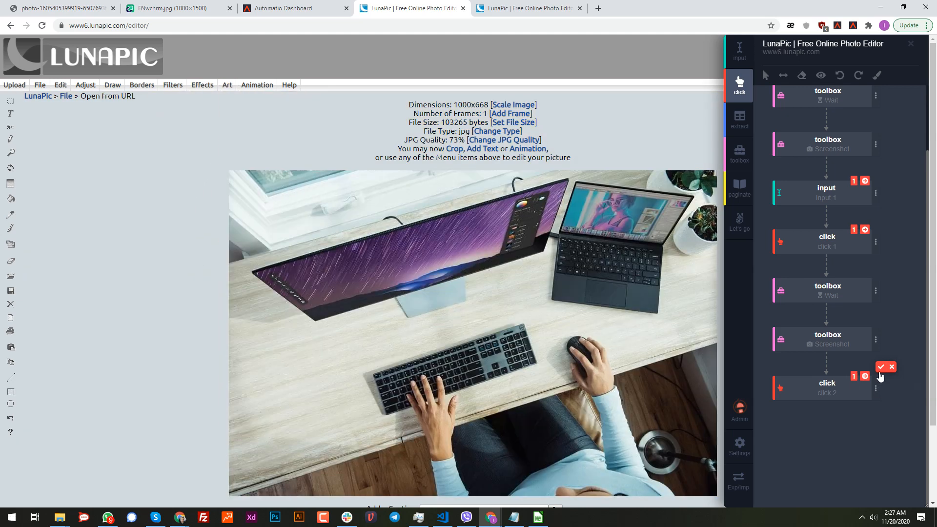
{"action": "left_click", "coordinate": [880, 367]}
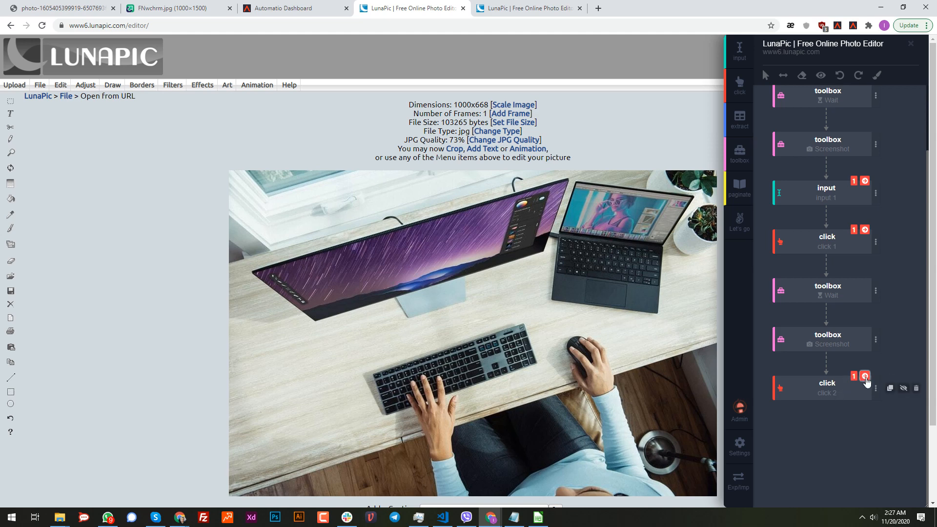
{"action": "left_click", "coordinate": [866, 377]}
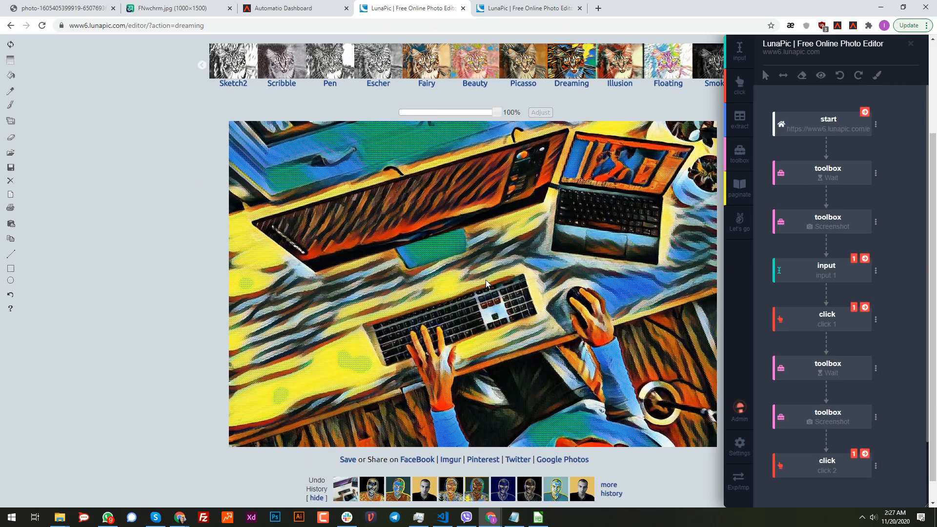
Duplicate the Wait and Screenshot toolbox actions so they follow the Dreaming effect's click action
{"action": "scroll", "coordinate": [631, 296], "scroll_direction": "down", "scroll_amount": 3}
{"action": "scroll", "coordinate": [843, 365], "scroll_direction": "down", "scroll_amount": 2}
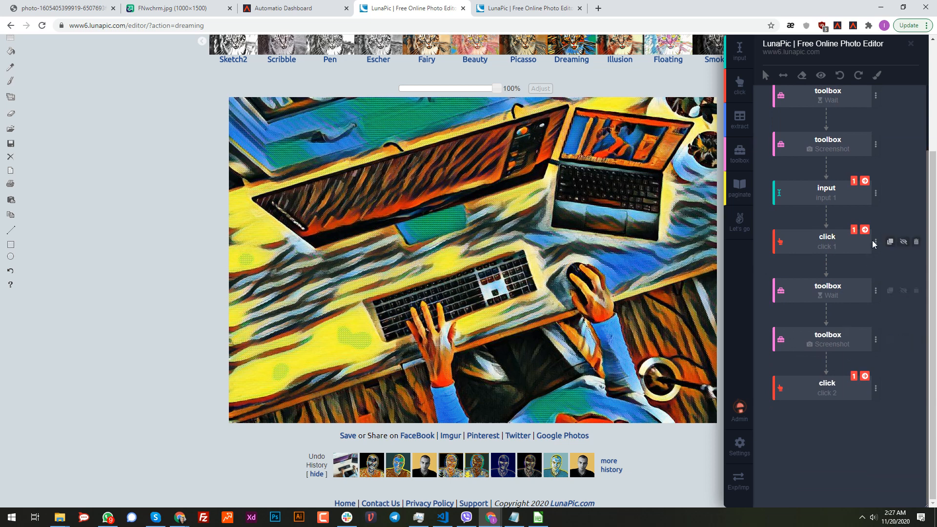
{"action": "left_click", "coordinate": [889, 290]}
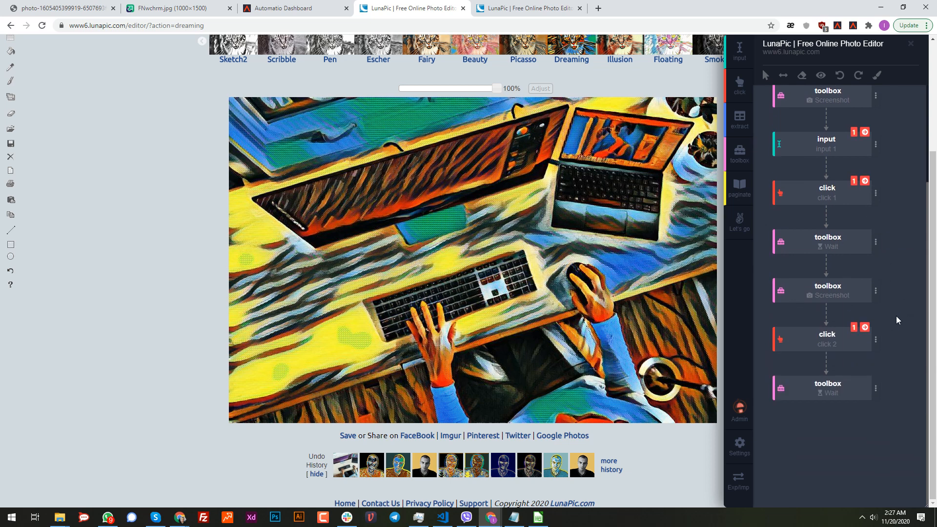
{"action": "left_click", "coordinate": [889, 291]}
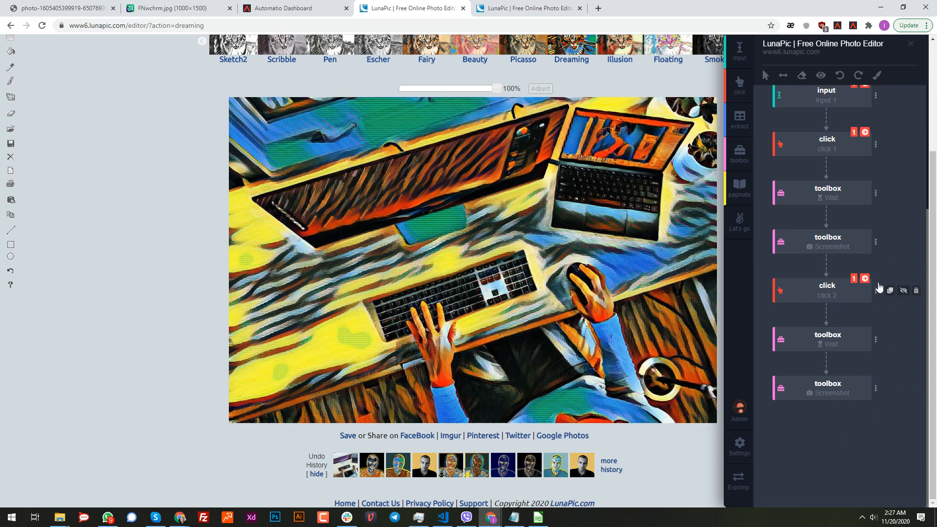
Add a click action targeting the Neon filter, confirm its selection and run it on the photo
{"action": "scroll", "coordinate": [407, 234], "scroll_direction": "up", "scroll_amount": 3}
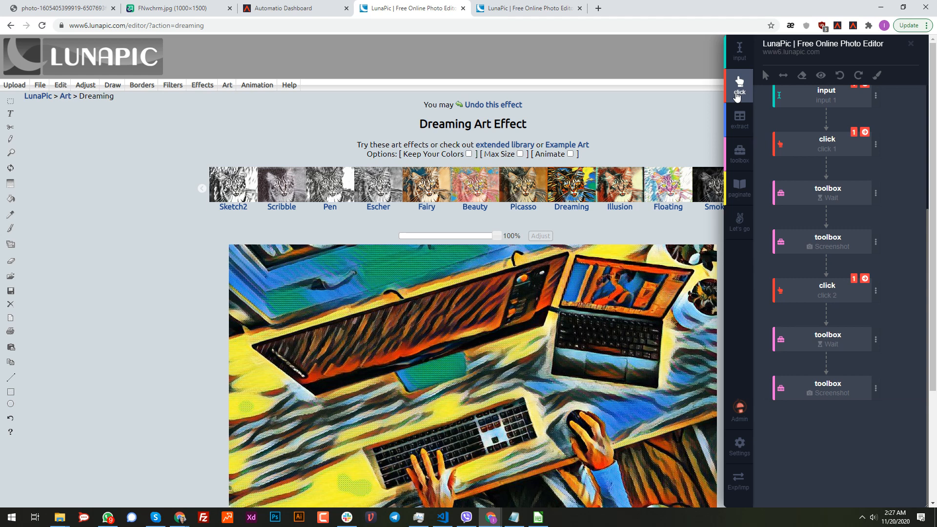
{"action": "mouse_move", "coordinate": [173, 85]}
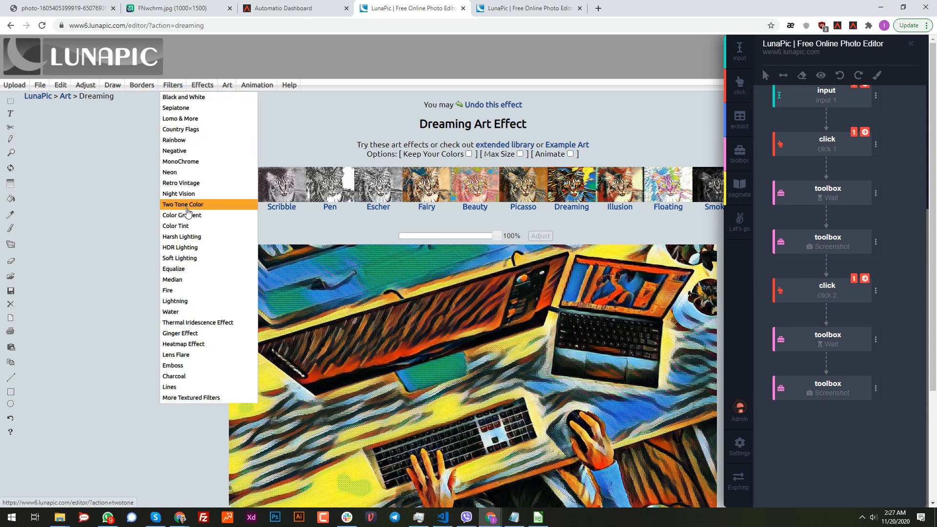
{"action": "left_click", "coordinate": [737, 87]}
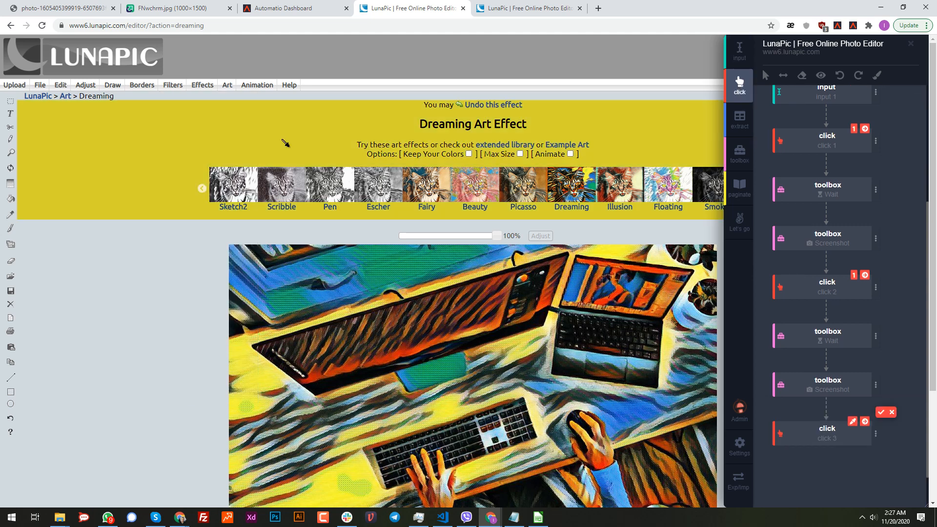
{"action": "left_click", "coordinate": [174, 86]}
{"action": "left_click", "coordinate": [171, 171]}
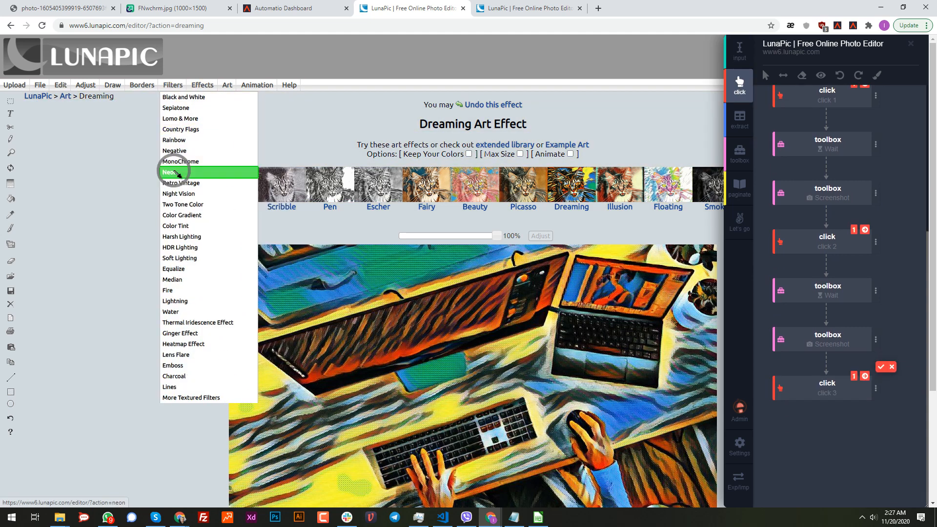
{"action": "left_click", "coordinate": [881, 367]}
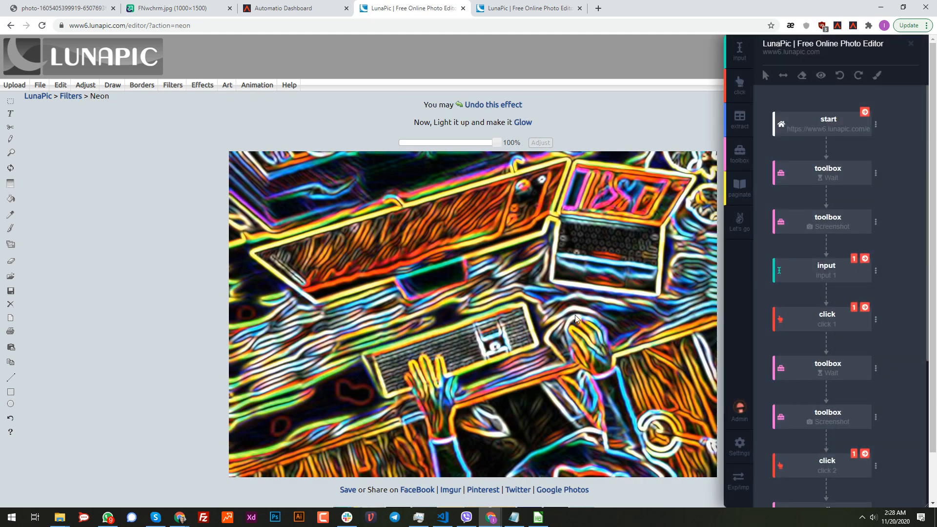
Duplicate the Wait and Screenshot toolbox actions so they follow the Neon filter's click action
{"action": "scroll", "coordinate": [876, 302], "scroll_direction": "down", "scroll_amount": 5}
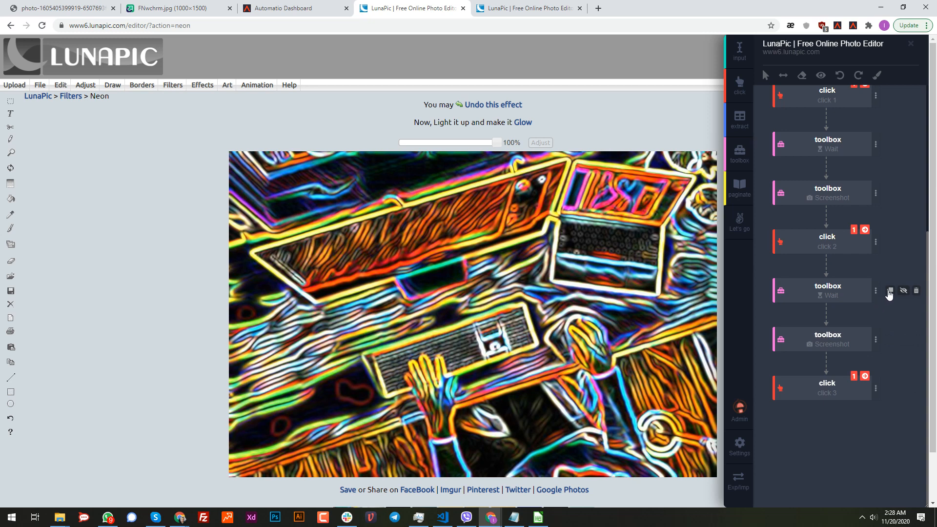
{"action": "left_click", "coordinate": [889, 291]}
{"action": "left_click", "coordinate": [889, 291]}
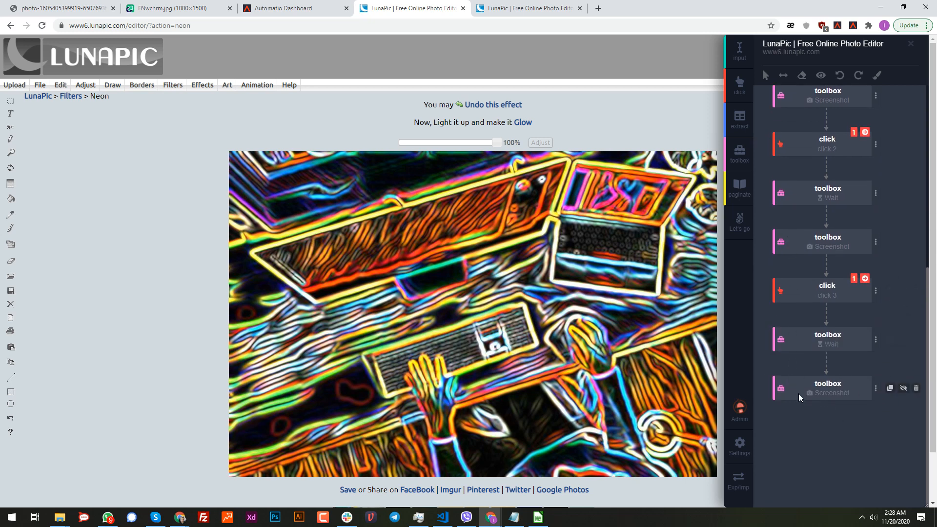
Add a click action targeting the Retro Vintage filter, confirm its selection and run it on the photo
{"action": "mouse_move", "coordinate": [144, 90]}
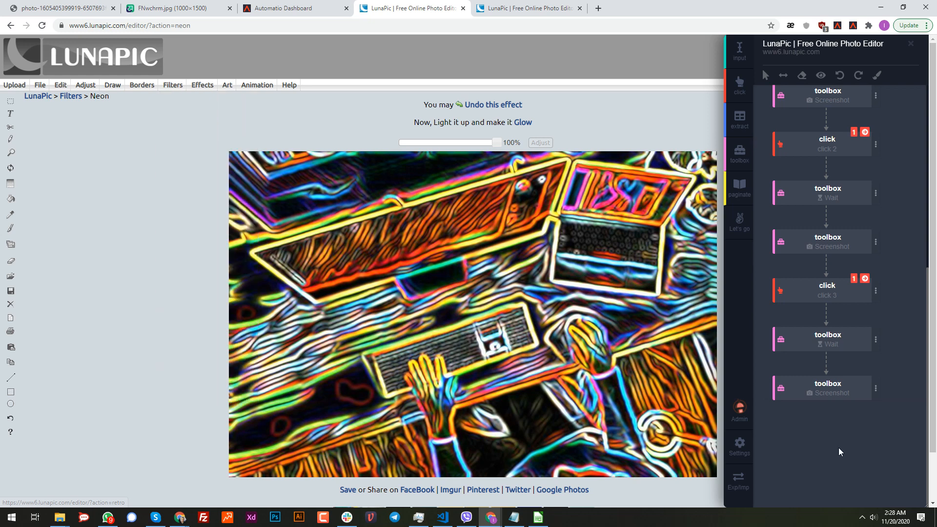
{"action": "left_click", "coordinate": [740, 81]}
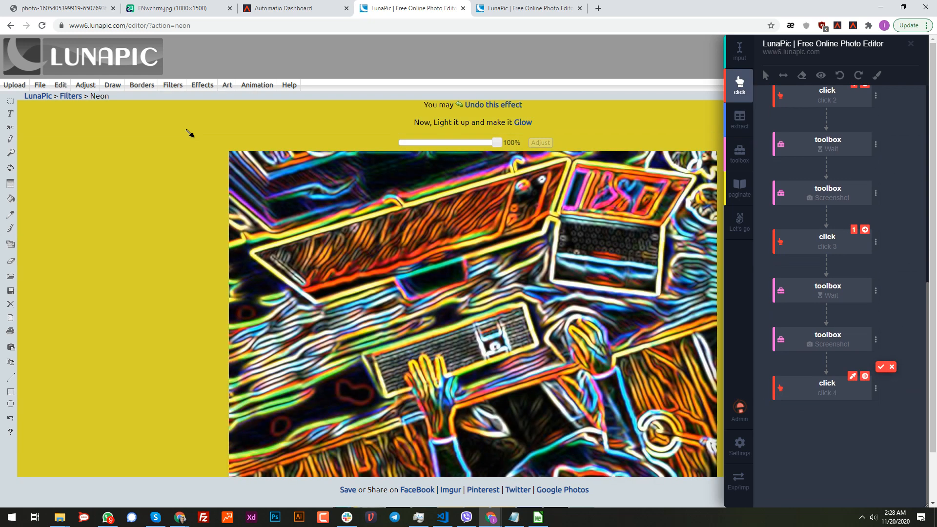
{"action": "left_click", "coordinate": [187, 185]}
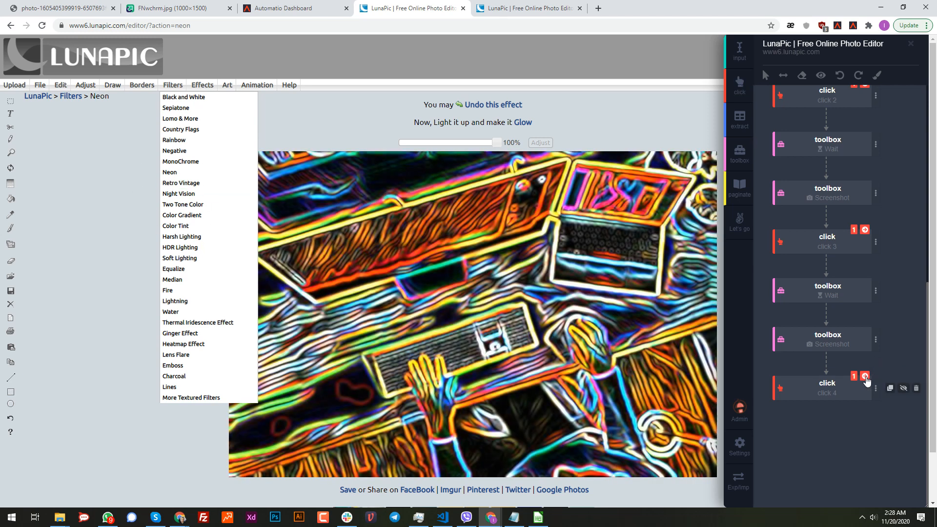
{"action": "left_click", "coordinate": [865, 376]}
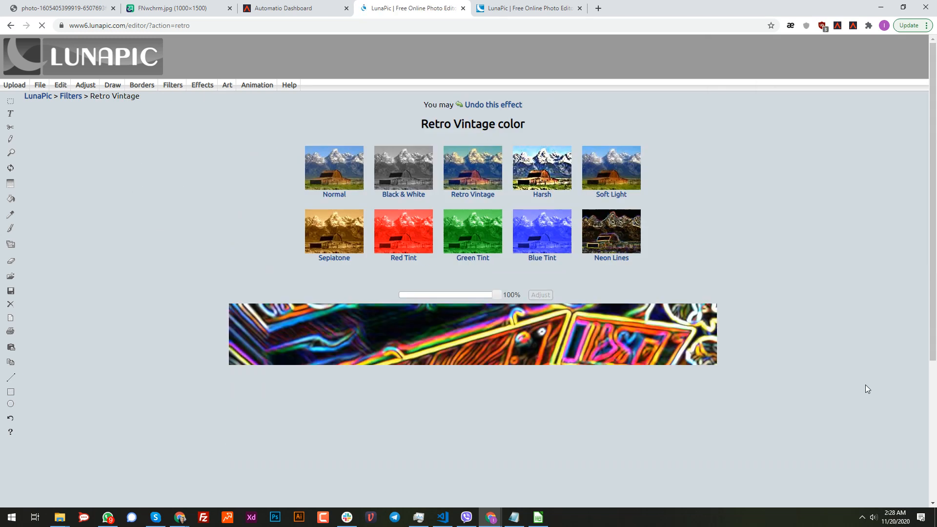
Duplicate the Wait and Screenshot toolbox actions so they follow the Retro Vintage filter's click action
{"action": "scroll", "coordinate": [573, 435], "scroll_direction": "down", "scroll_amount": 4}
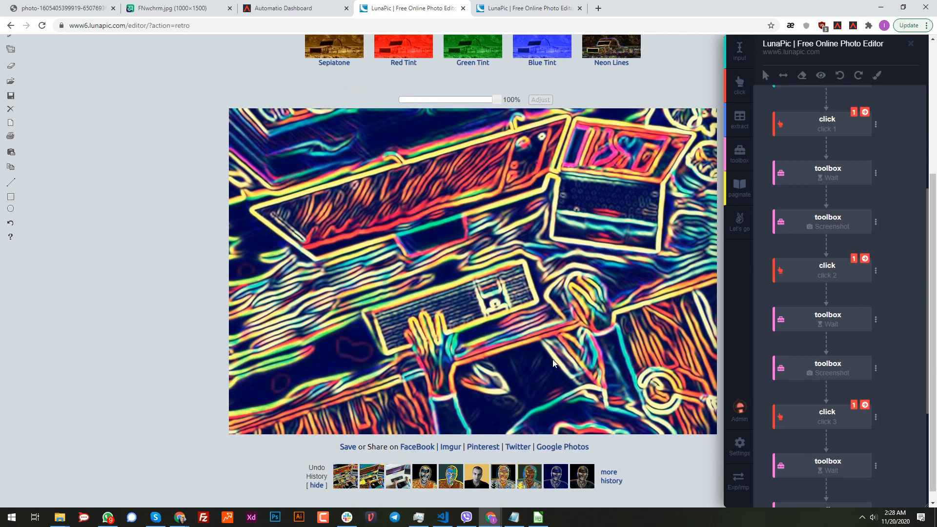
{"action": "scroll", "coordinate": [829, 405], "scroll_direction": "down", "scroll_amount": 3}
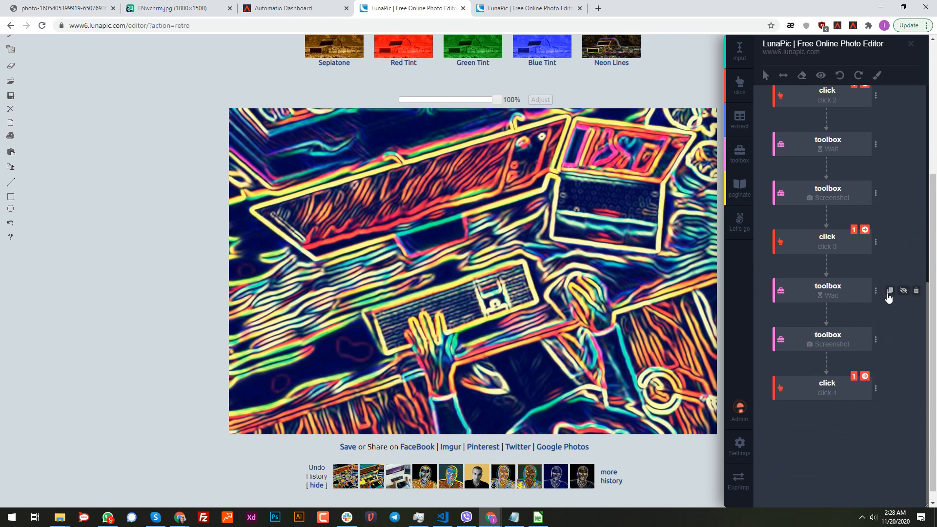
{"action": "left_click", "coordinate": [889, 292]}
{"action": "left_click", "coordinate": [889, 292]}
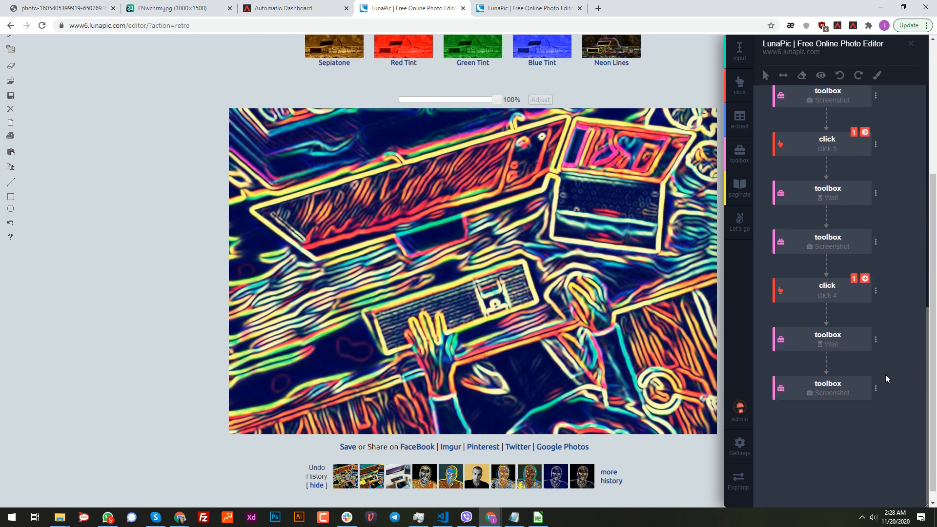
Add a click action targeting the Imgur share link below the edited photo and confirm the selection
{"action": "scroll", "coordinate": [587, 306], "scroll_direction": "down", "scroll_amount": 1}
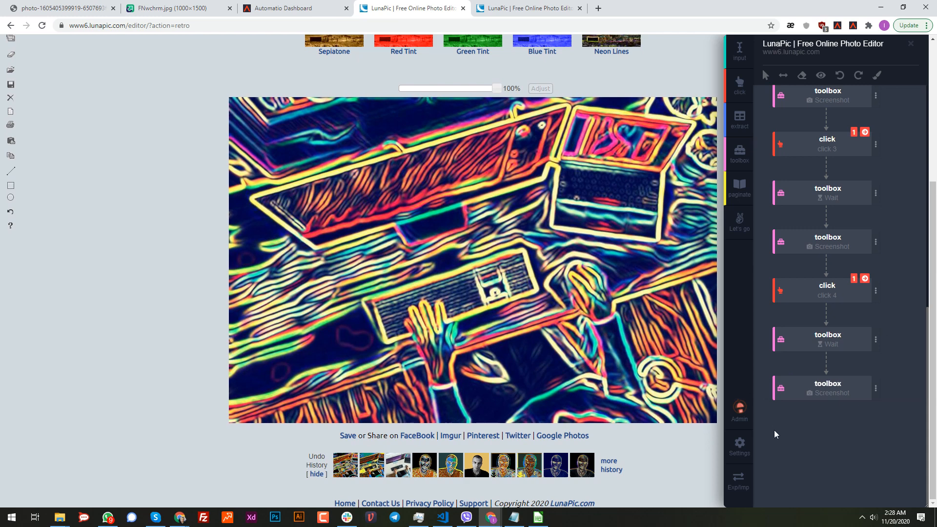
{"action": "left_click", "coordinate": [739, 84]}
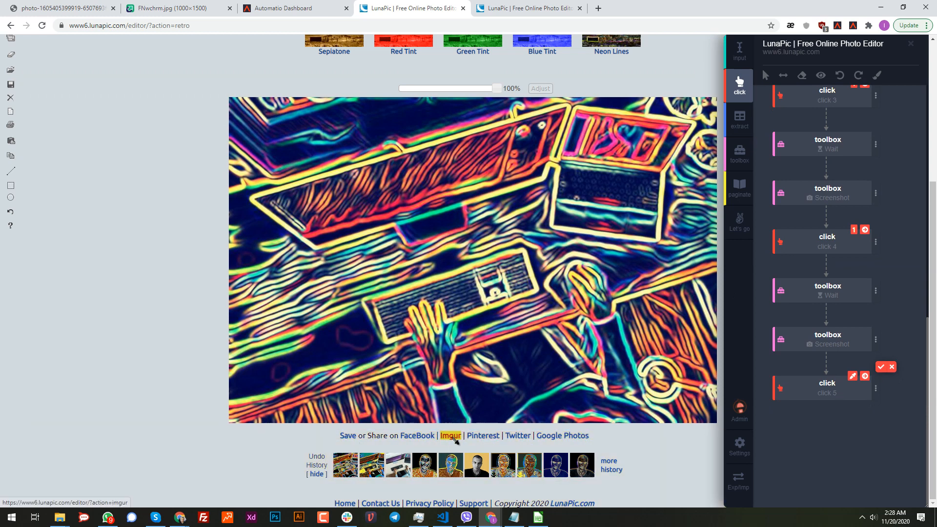
{"action": "left_click", "coordinate": [451, 436]}
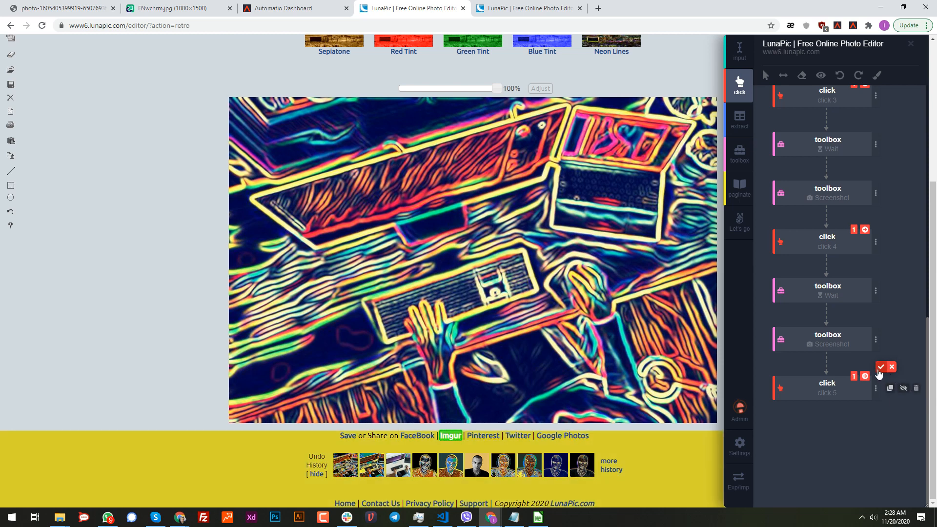
{"action": "left_click", "coordinate": [881, 366]}
Rename the new click action as imgur and run it to upload the edited photo
{"action": "left_click", "coordinate": [831, 395]}
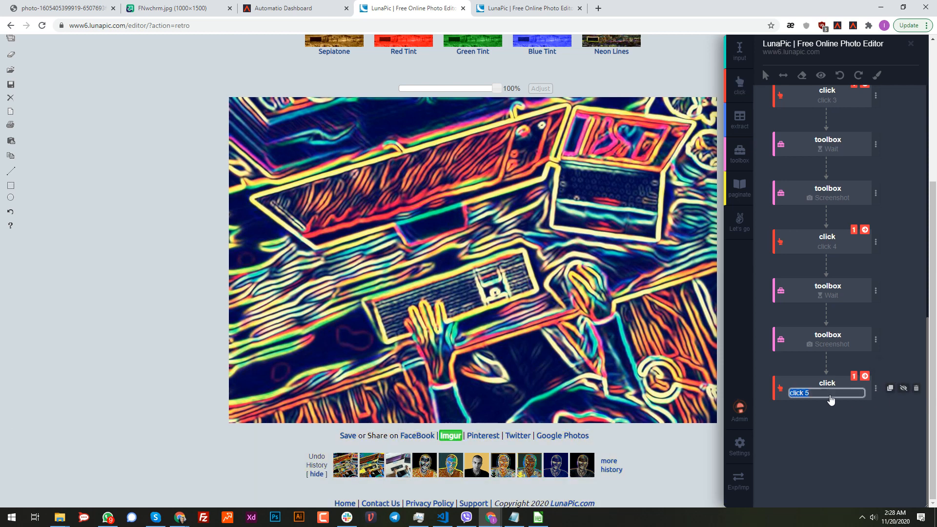
{"action": "key", "text": "BackSpace"}
{"action": "type", "text": "imgur"}
{"action": "key", "text": "Return"}
{"action": "left_click", "coordinate": [864, 376]}
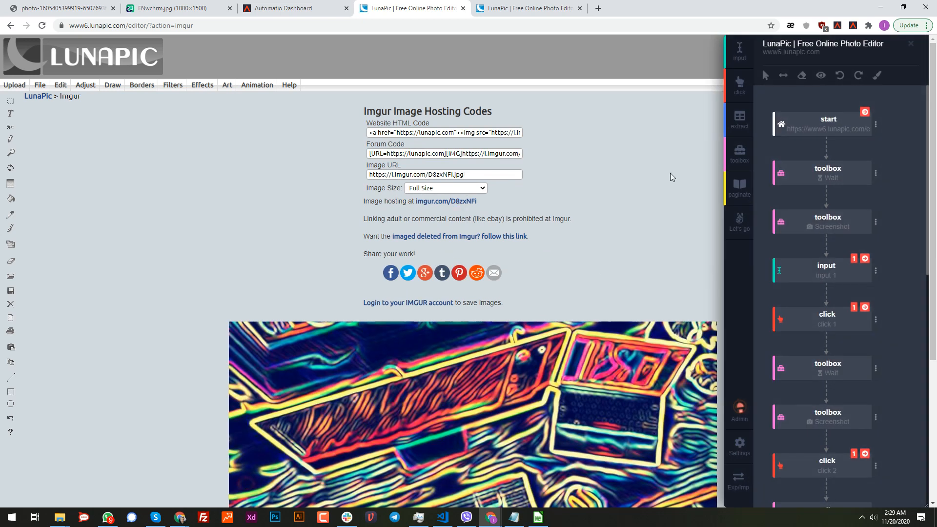
Add an extract action targeting the imgur.com image hosting link and confirm the selection of that single link
{"action": "scroll", "coordinate": [837, 308], "scroll_direction": "down", "scroll_amount": 10}
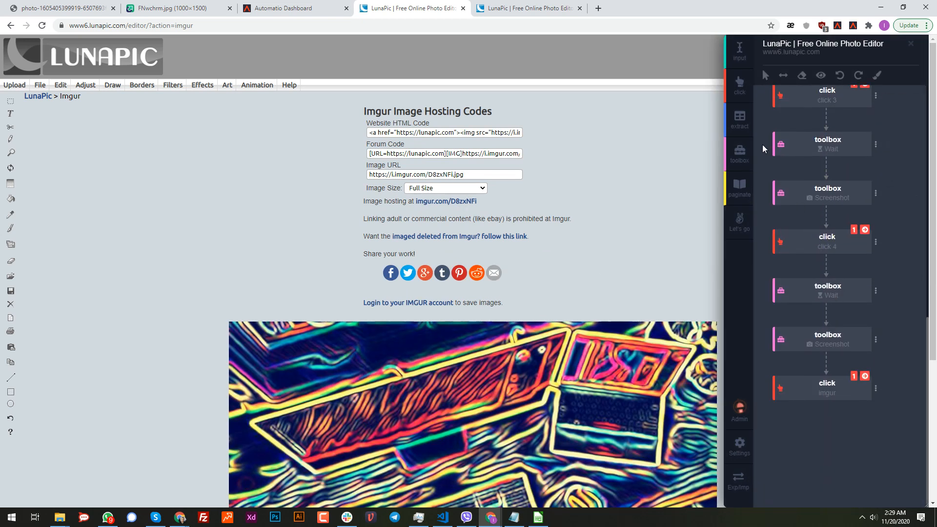
{"action": "left_click", "coordinate": [739, 120]}
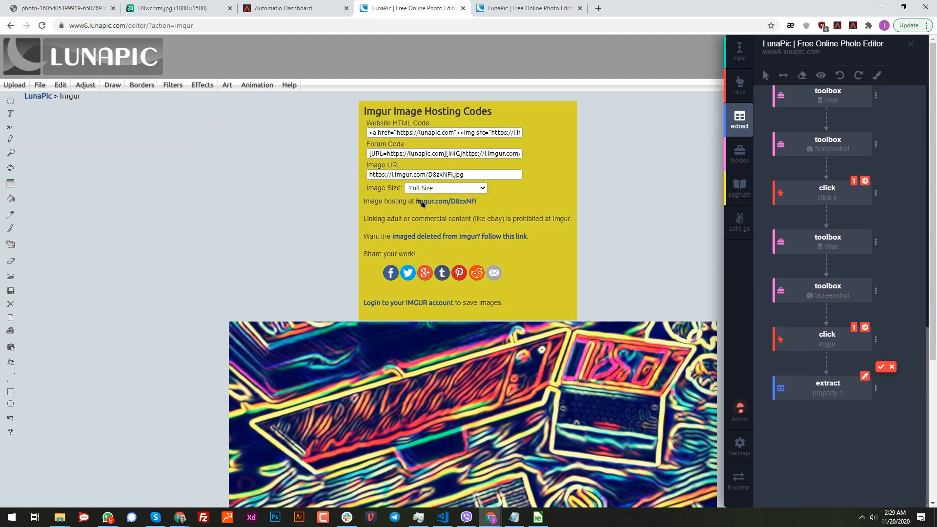
{"action": "left_click", "coordinate": [445, 201]}
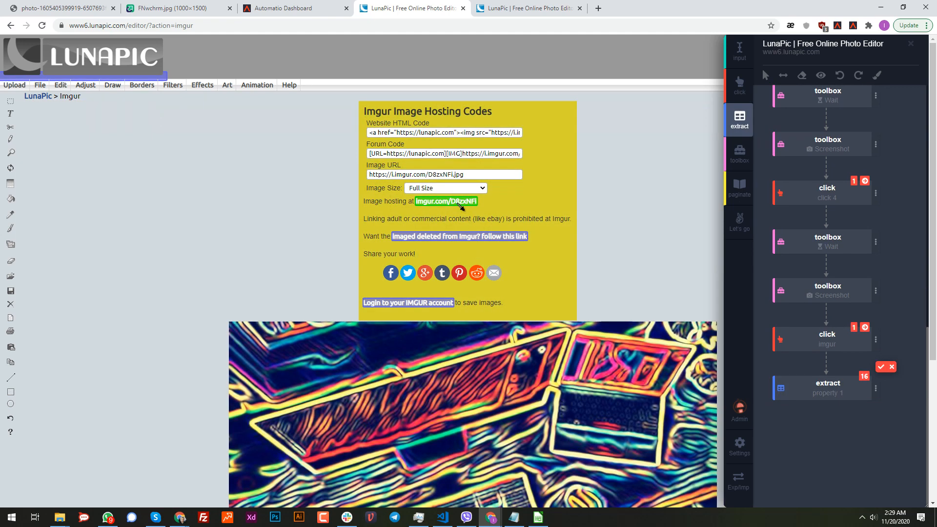
{"action": "left_click", "coordinate": [457, 203]}
{"action": "left_click", "coordinate": [460, 202]}
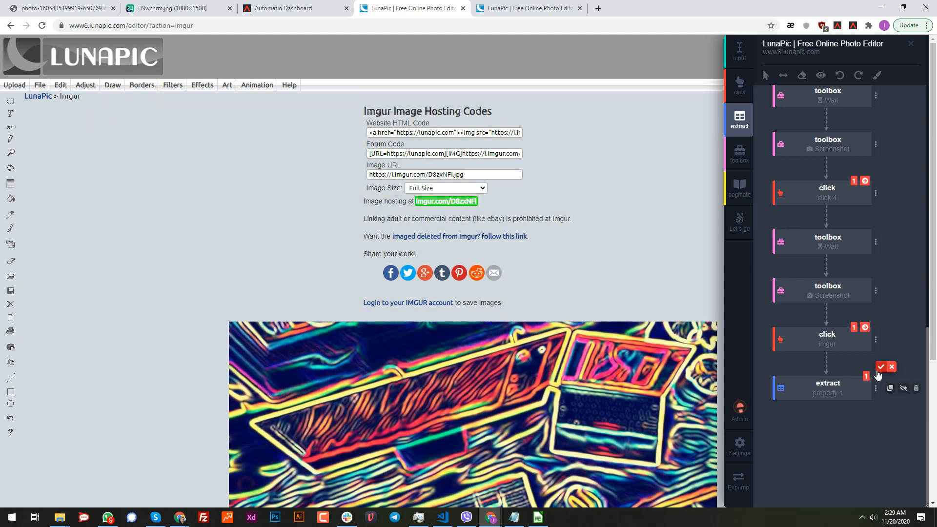
{"action": "left_click", "coordinate": [881, 366]}
Rename the new extract action as imgur url
{"action": "double_click", "coordinate": [834, 395]}
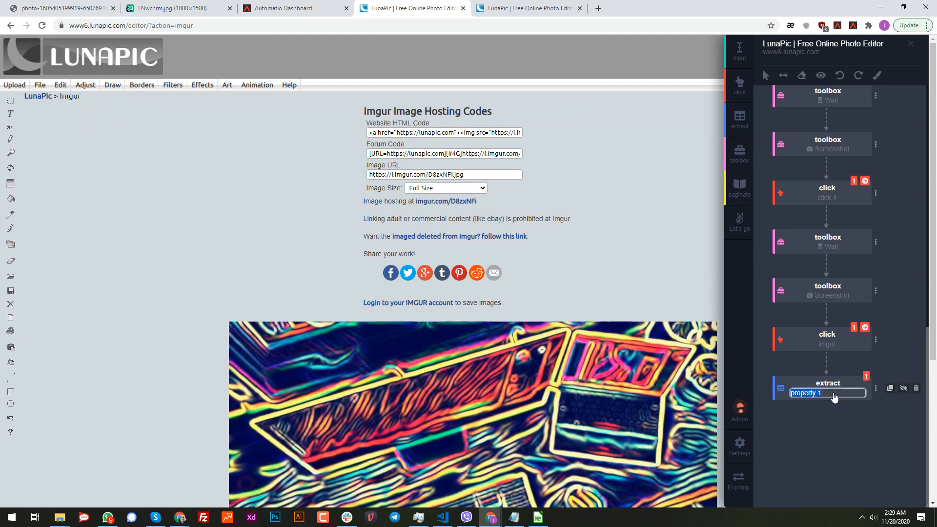
{"action": "type", "text": "imgur url"}
{"action": "key", "text": "Return"}
Set the imgur url extract action to capture Link (href) and preview the extracted data
{"action": "left_click", "coordinate": [875, 388]}
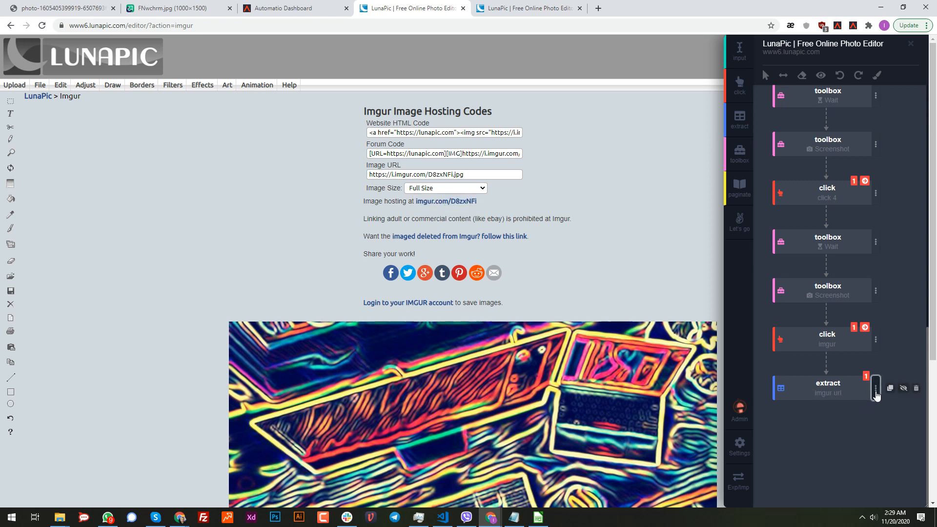
{"action": "left_click", "coordinate": [806, 433]}
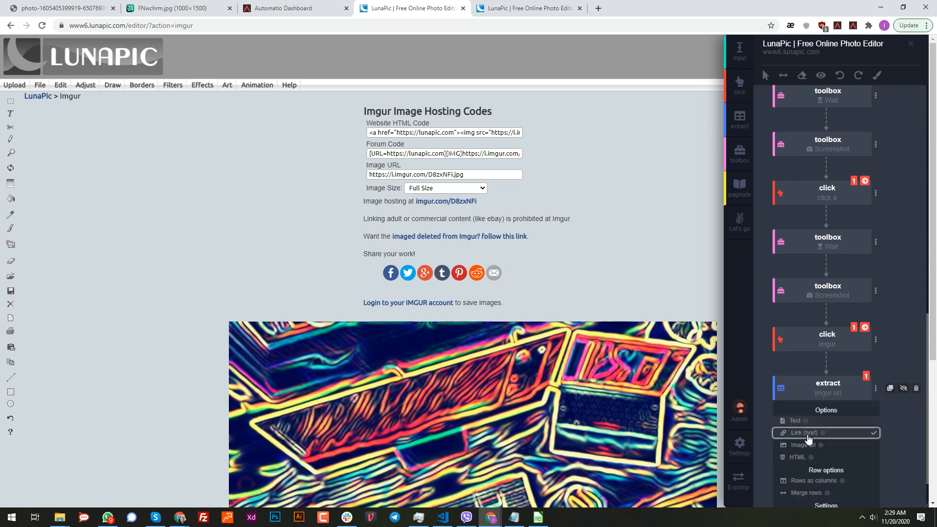
{"action": "left_click", "coordinate": [783, 364]}
{"action": "left_click", "coordinate": [821, 74]}
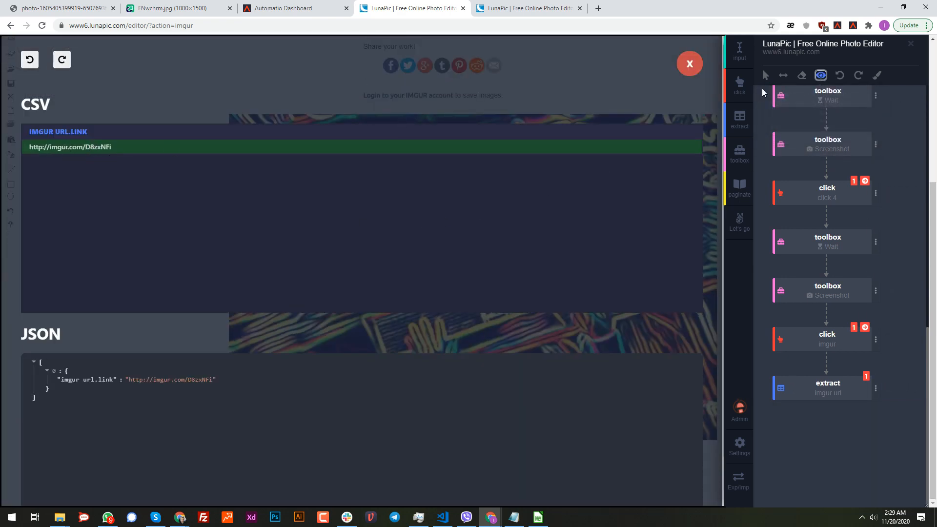
{"action": "left_click", "coordinate": [689, 63]}
Enable the Append option on the start action
{"action": "scroll", "coordinate": [847, 374], "scroll_direction": "up", "scroll_amount": 10}
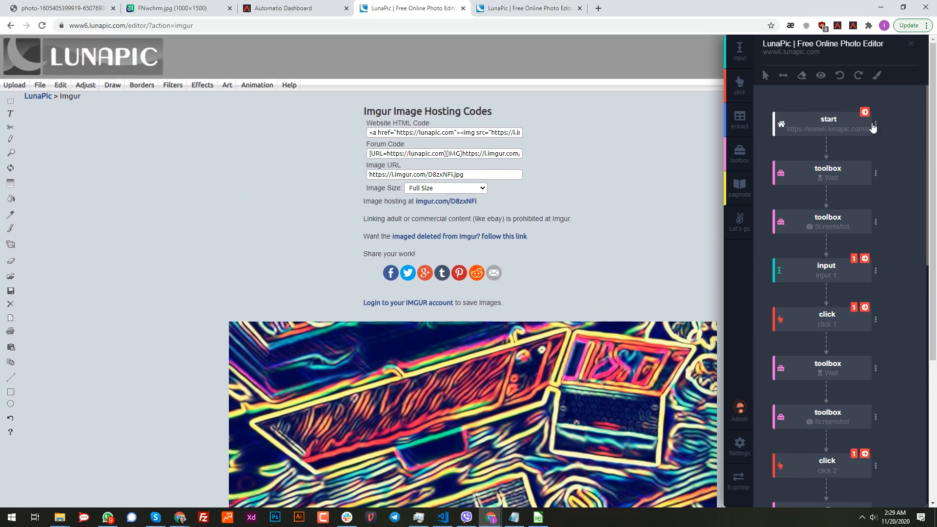
{"action": "left_click", "coordinate": [875, 124]}
{"action": "left_click", "coordinate": [803, 194]}
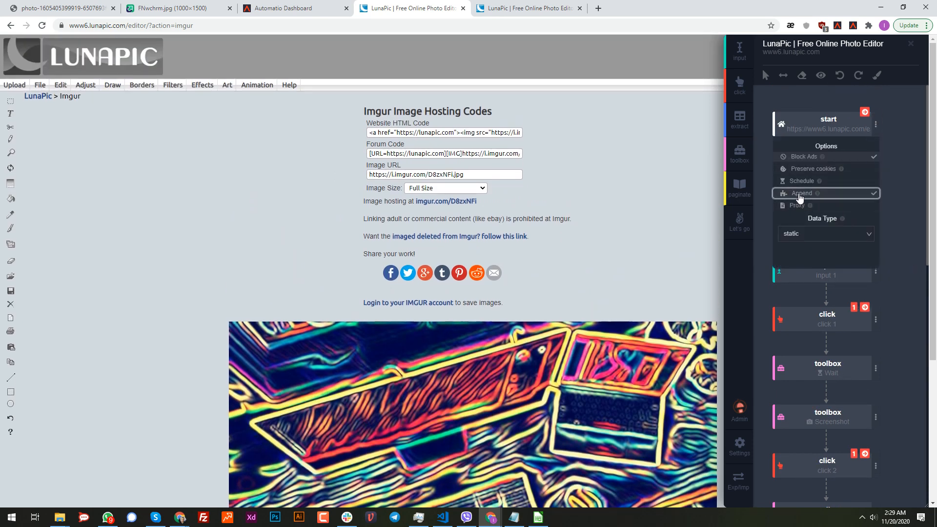
{"action": "left_click", "coordinate": [784, 103]}
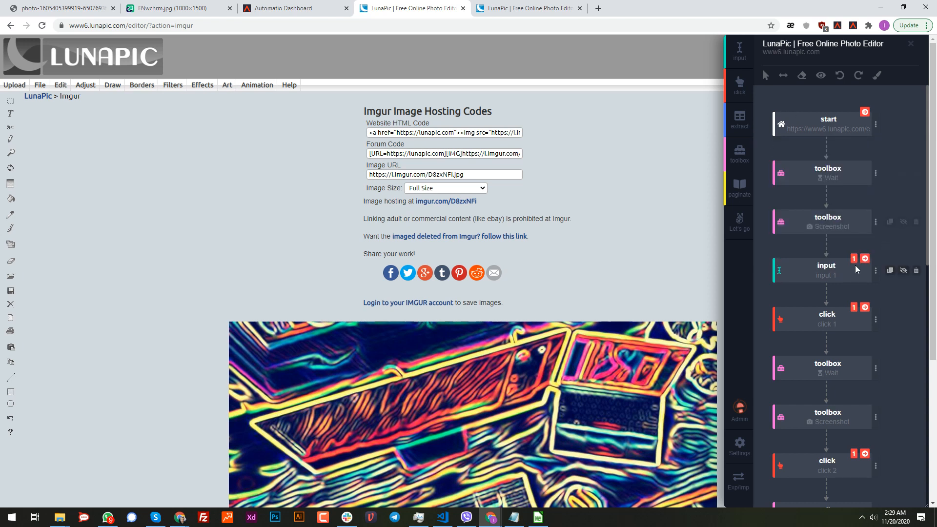
Review the input action's dynamic input settings and the start action's options
{"action": "left_click", "coordinate": [875, 271]}
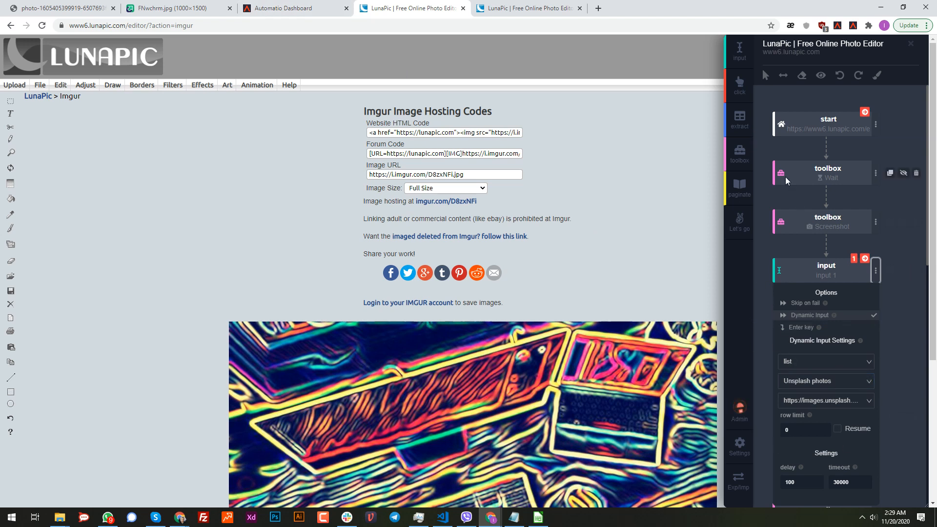
{"action": "left_click", "coordinate": [875, 124]}
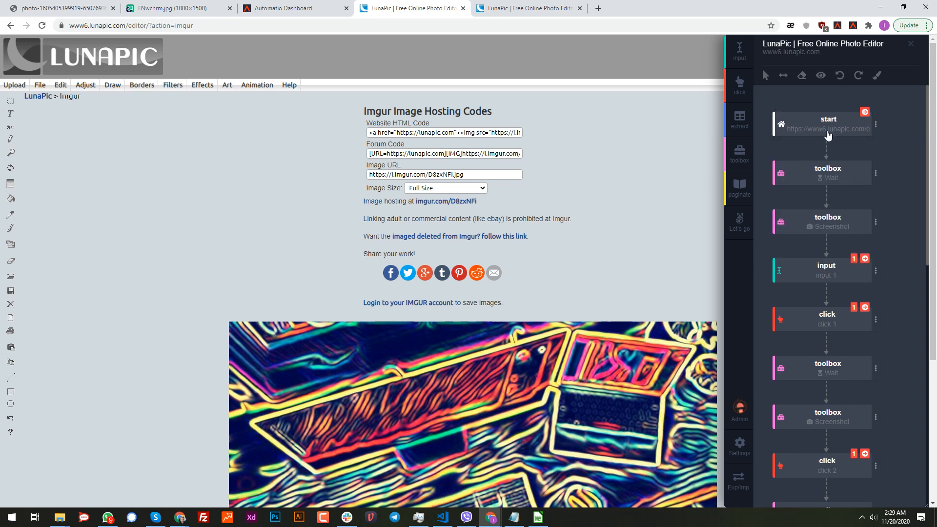
{"action": "left_click", "coordinate": [875, 124]}
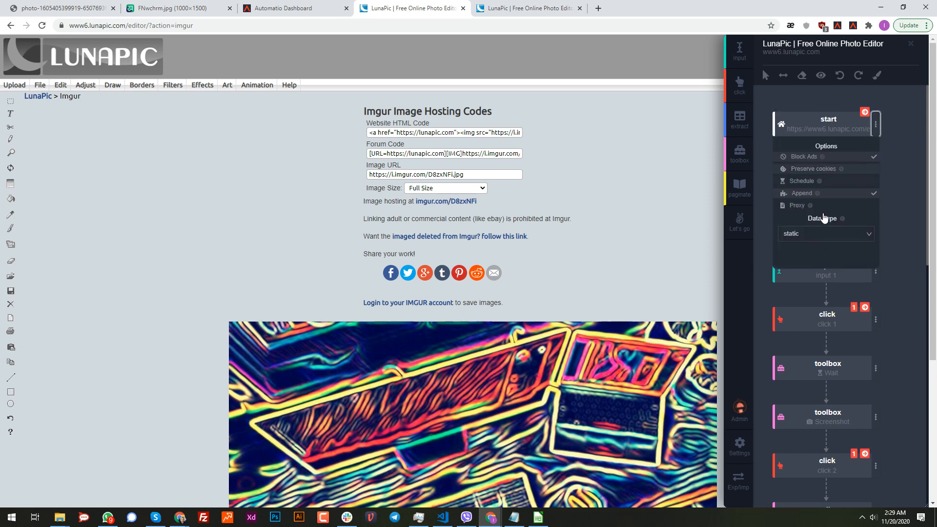
Add a toolbox action after the imgur url extract and set it to Go to url
{"action": "scroll", "coordinate": [792, 271], "scroll_direction": "down", "scroll_amount": 6}
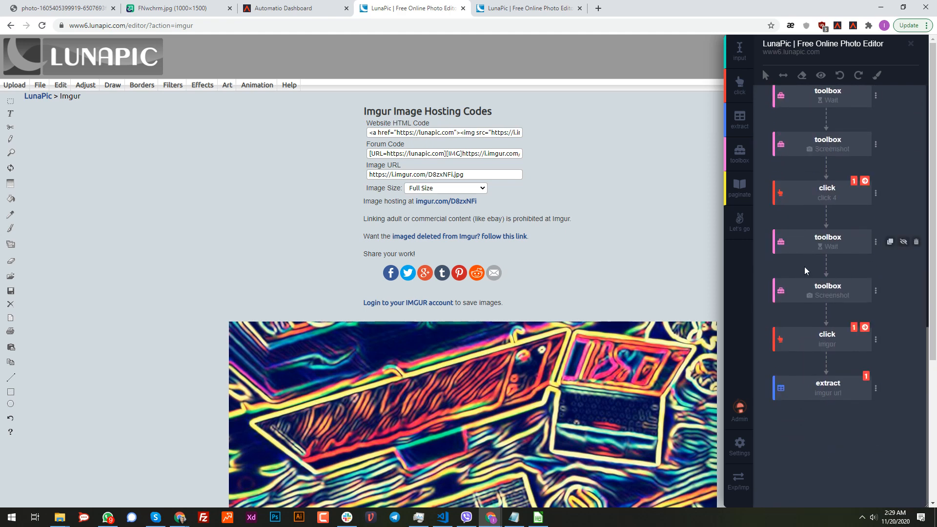
{"action": "scroll", "coordinate": [687, 263], "scroll_direction": "down", "scroll_amount": 3}
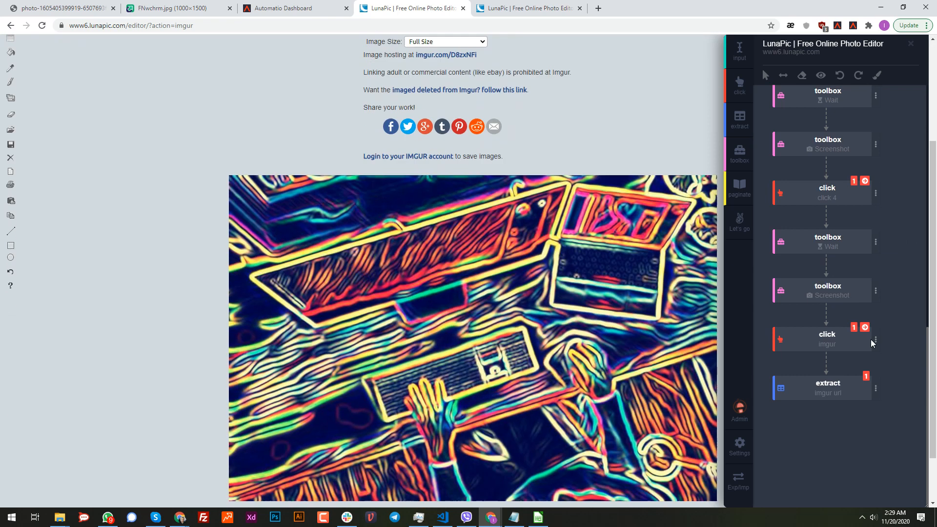
{"action": "left_click", "coordinate": [741, 157]}
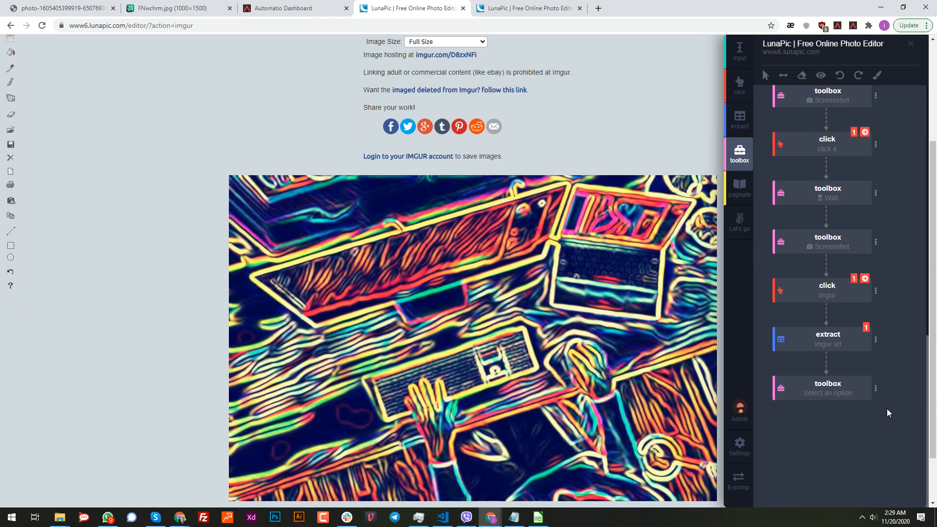
{"action": "left_click", "coordinate": [839, 391]}
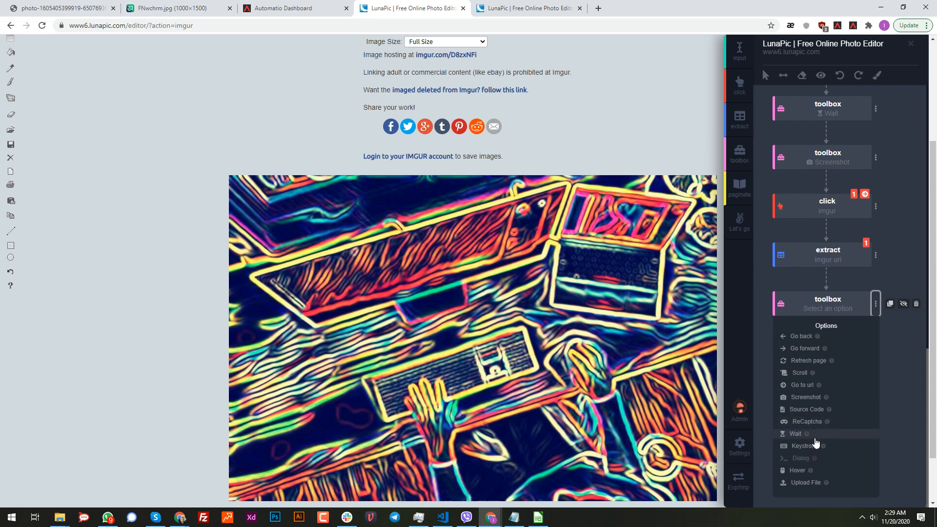
{"action": "left_click", "coordinate": [804, 386]}
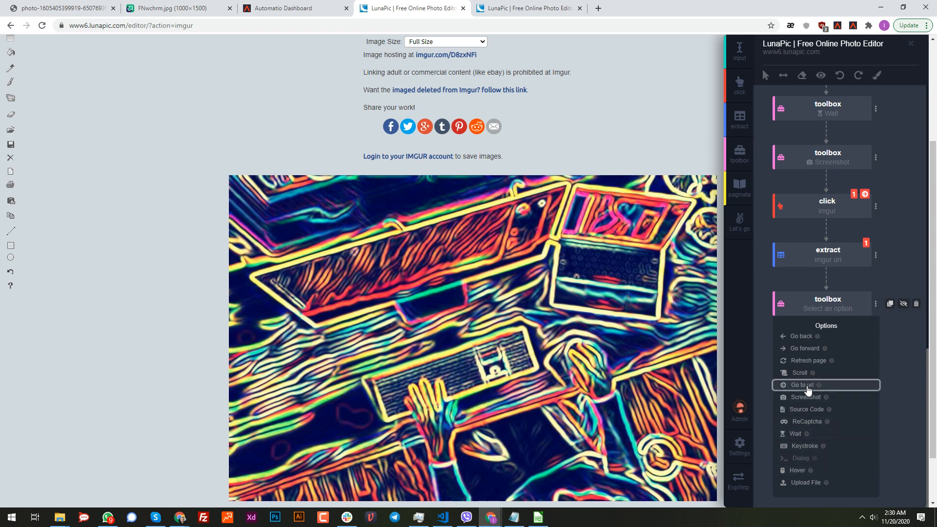
{"action": "left_click", "coordinate": [761, 276]}
Copy the link address of the LunaPic logo and paste it as the Go to url action's URL
{"action": "scroll", "coordinate": [80, 90], "scroll_direction": "up", "scroll_amount": 3}
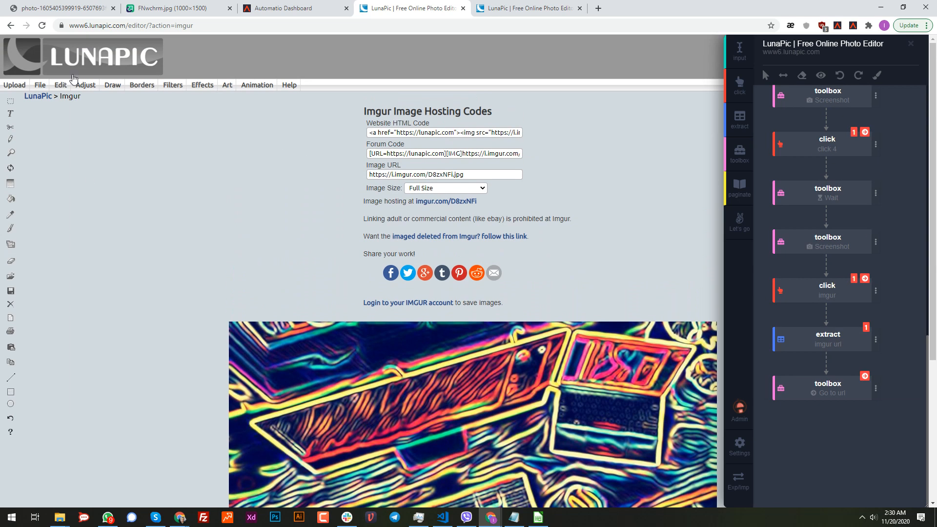
{"action": "right_click", "coordinate": [73, 55]}
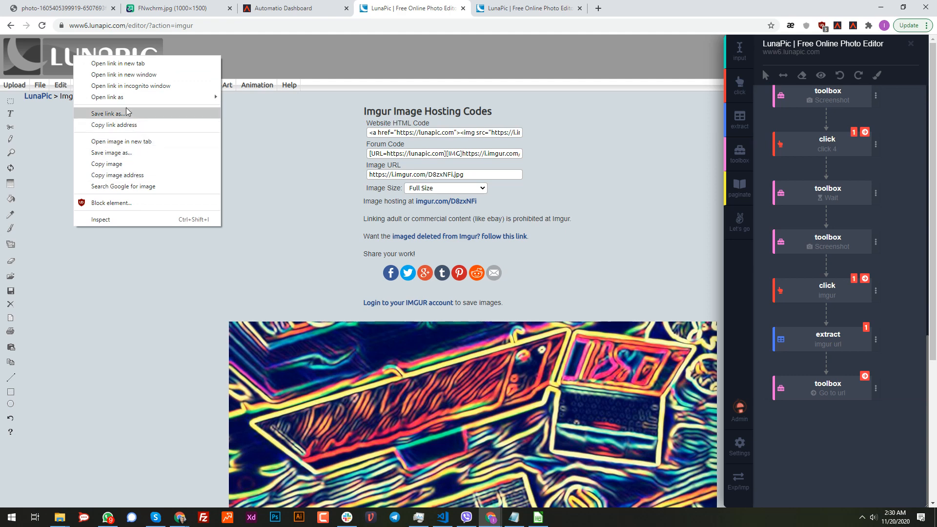
{"action": "left_click", "coordinate": [125, 125]}
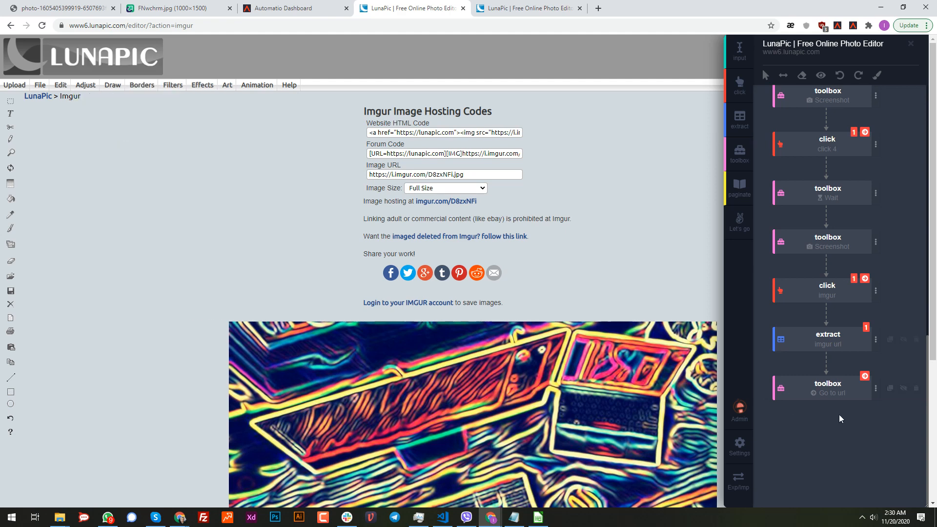
{"action": "left_click", "coordinate": [876, 388]}
{"action": "scroll", "coordinate": [849, 439], "scroll_direction": "down", "scroll_amount": 3}
{"action": "left_click", "coordinate": [830, 474]}
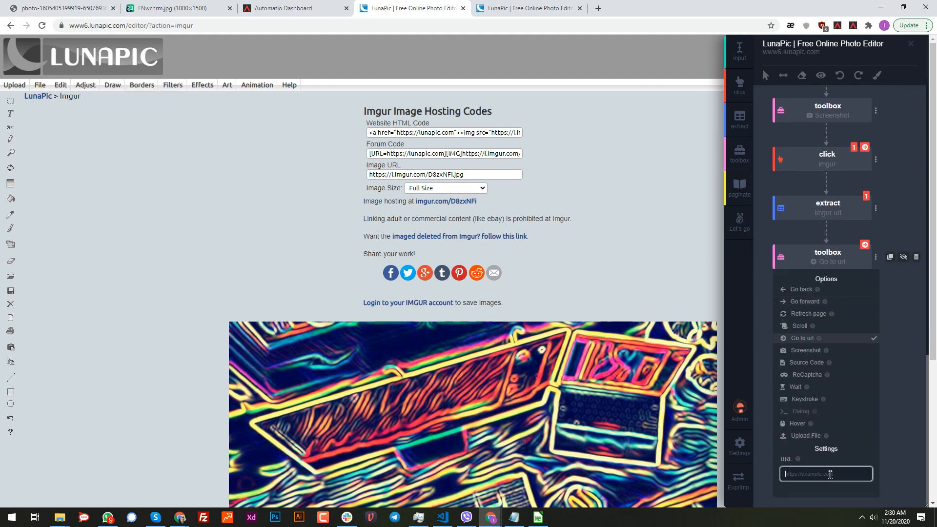
{"action": "key", "text": "ctrl+v"}
{"action": "left_click", "coordinate": [763, 260]}
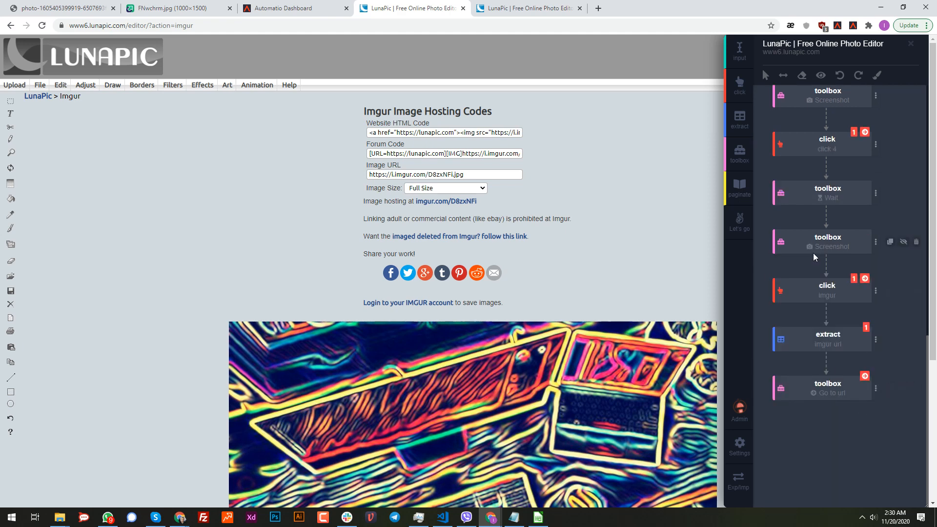
Review the action flow from start to Go to url and the input action's Unsplash photos list settings
{"action": "scroll", "coordinate": [813, 253], "scroll_direction": "up", "scroll_amount": 10}
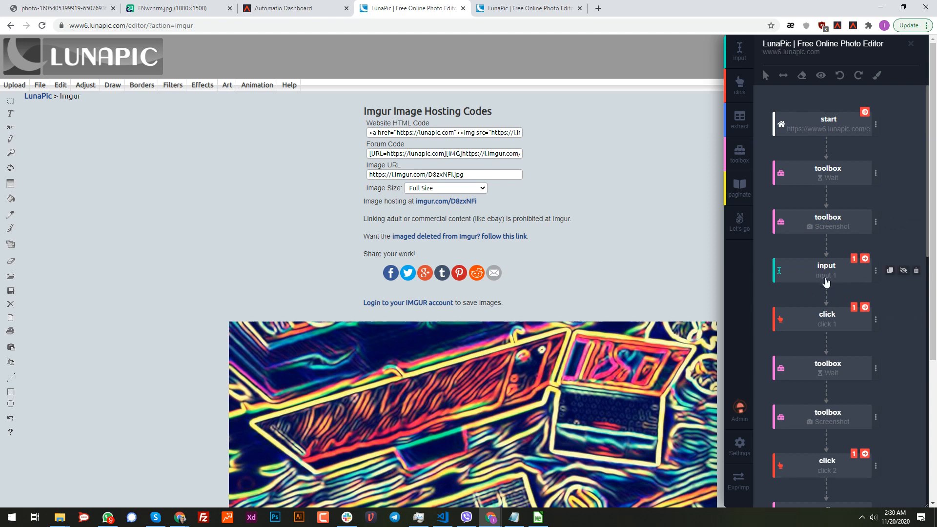
{"action": "scroll", "coordinate": [856, 377], "scroll_direction": "down", "scroll_amount": 15}
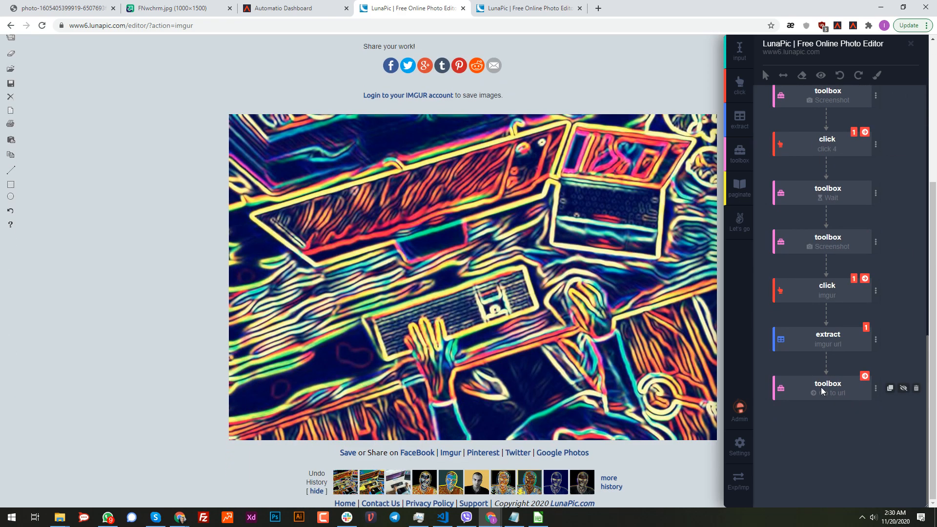
{"action": "scroll", "coordinate": [848, 315], "scroll_direction": "up", "scroll_amount": 10}
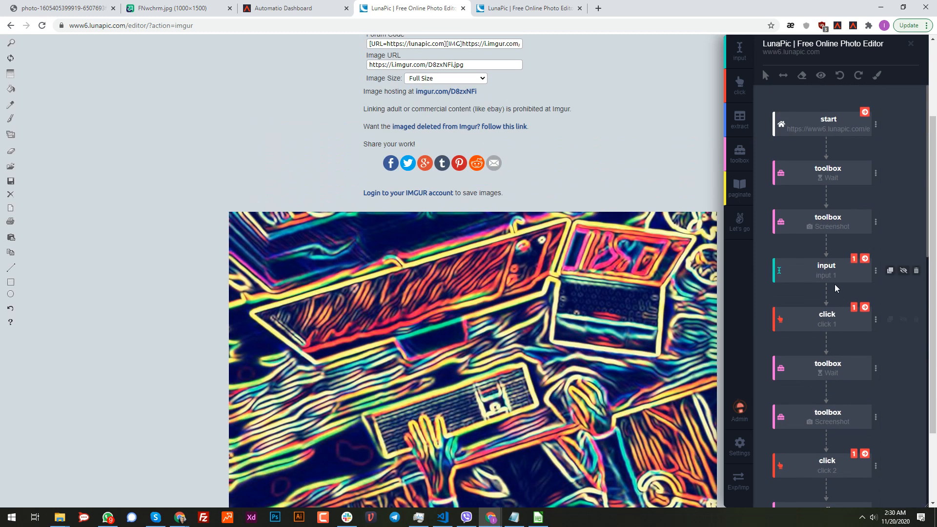
{"action": "left_click", "coordinate": [875, 274]}
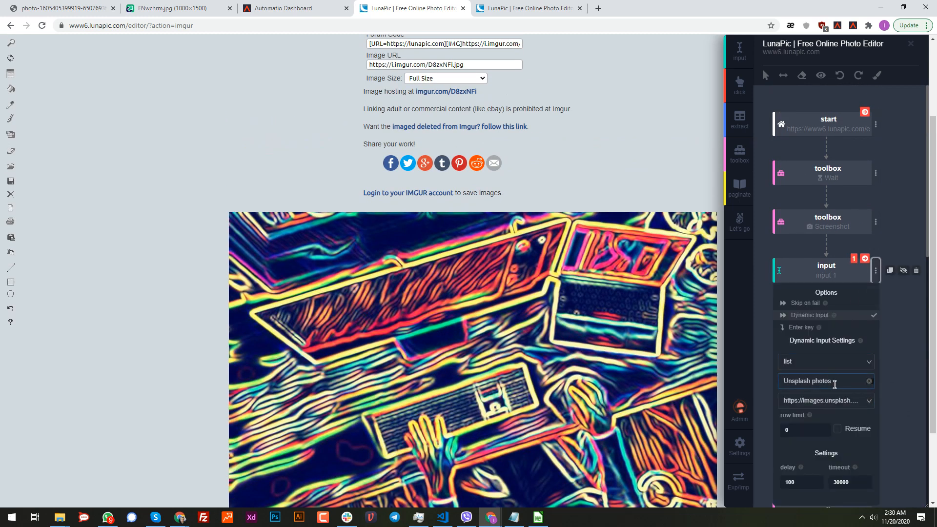
{"action": "left_click", "coordinate": [760, 273]}
Create the bot from the finished action flow and run it
{"action": "scroll", "coordinate": [825, 408], "scroll_direction": "down", "scroll_amount": 5}
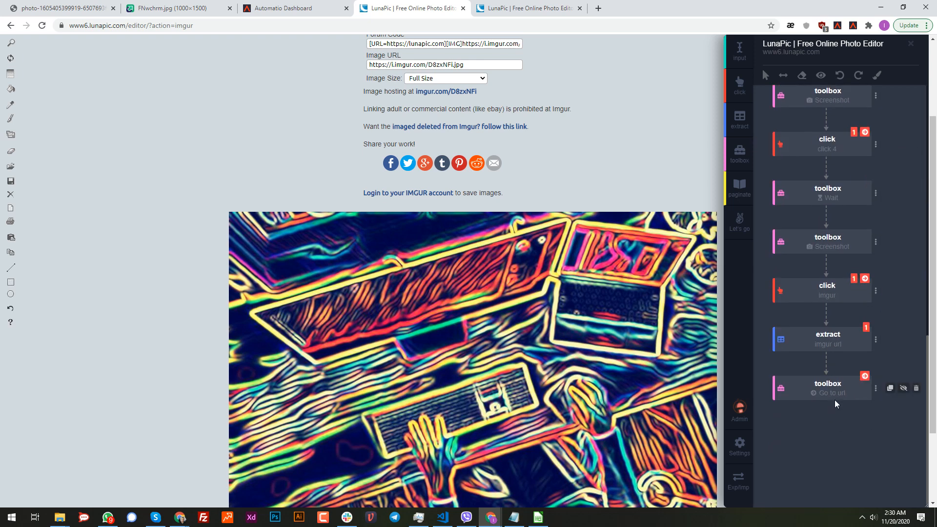
{"action": "left_click", "coordinate": [745, 234]}
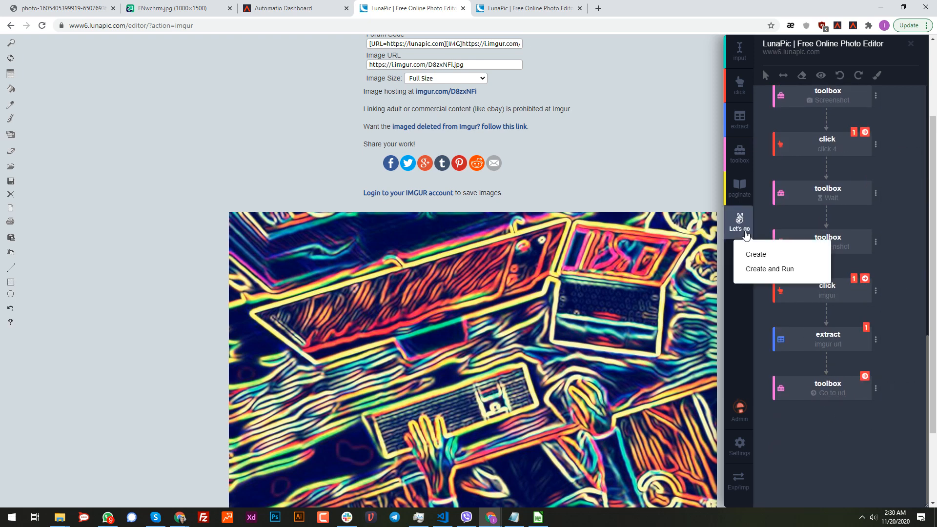
{"action": "left_click", "coordinate": [773, 275]}
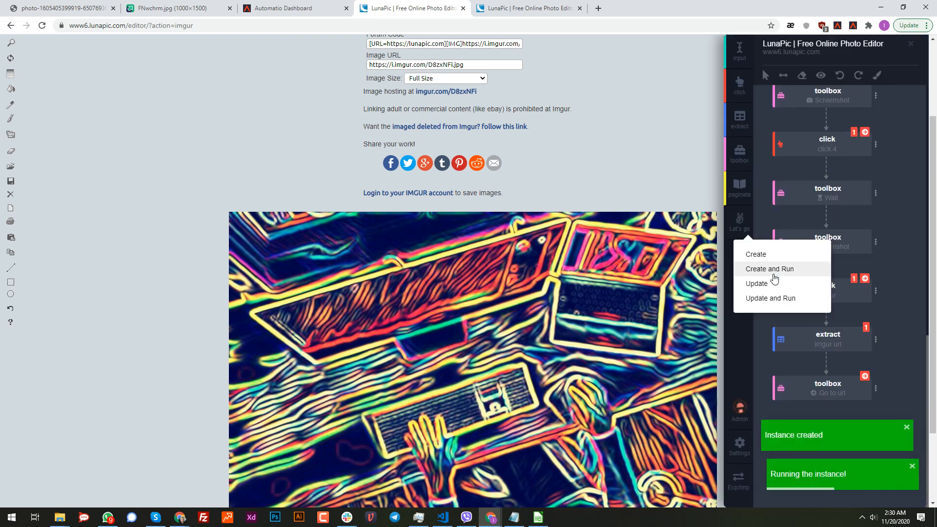
Check the running LunaPic | Free Online Photo Editor instance in the Automatio dashboard and return to the LunaPic page
{"action": "left_click", "coordinate": [317, 5]}
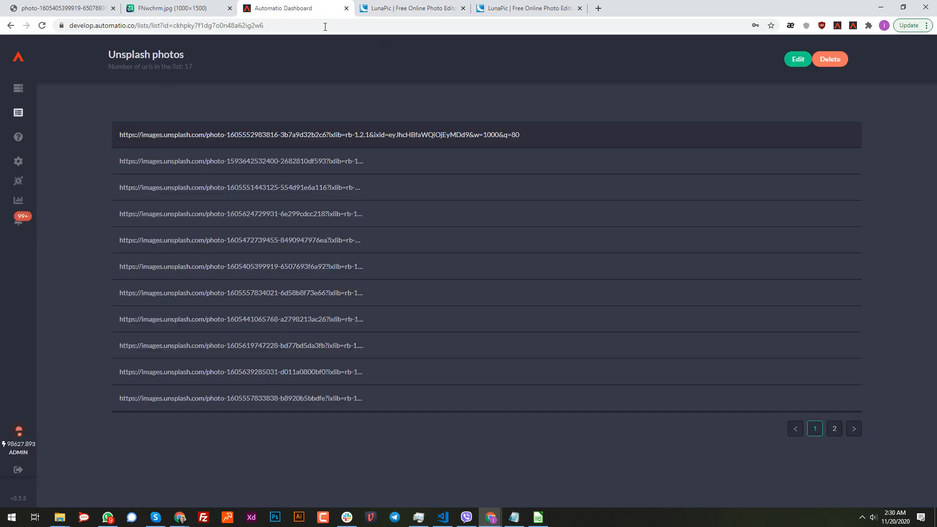
{"action": "left_click", "coordinate": [18, 87]}
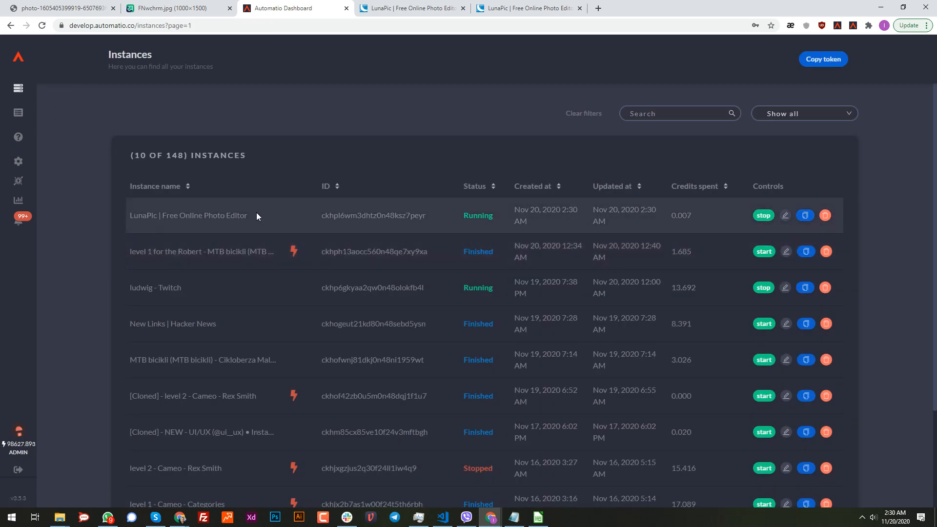
{"action": "left_click", "coordinate": [240, 217]}
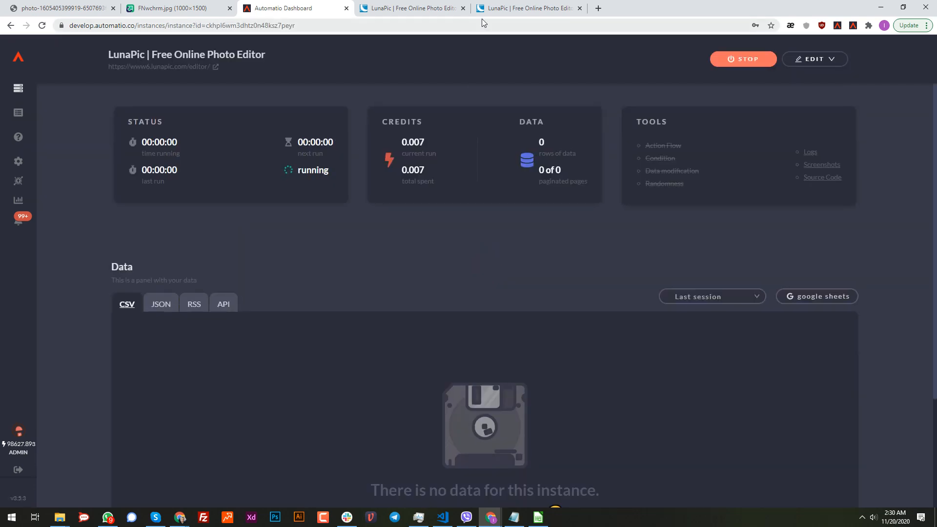
{"action": "left_click", "coordinate": [515, 9]}
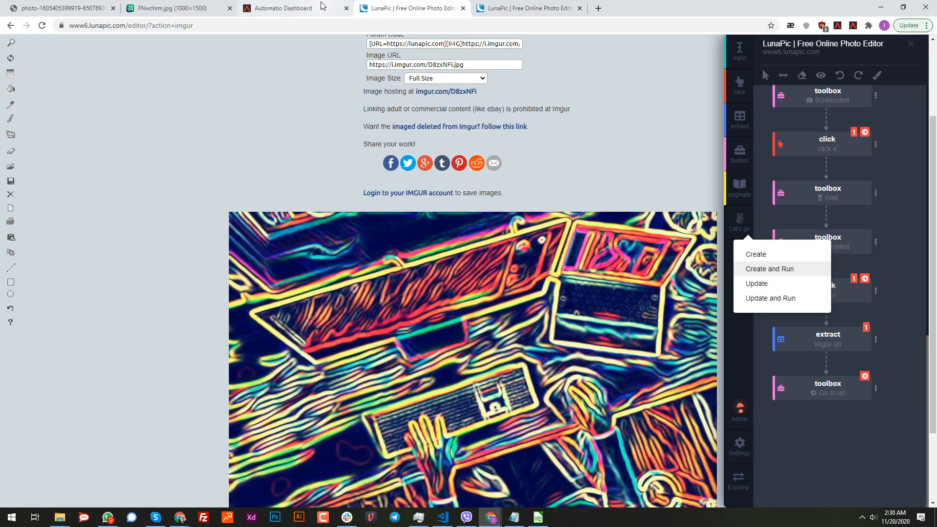
Switch to the Automatio dashboard and check the running LunaPic instance's screenshots and log messages
{"action": "left_click", "coordinate": [287, 7]}
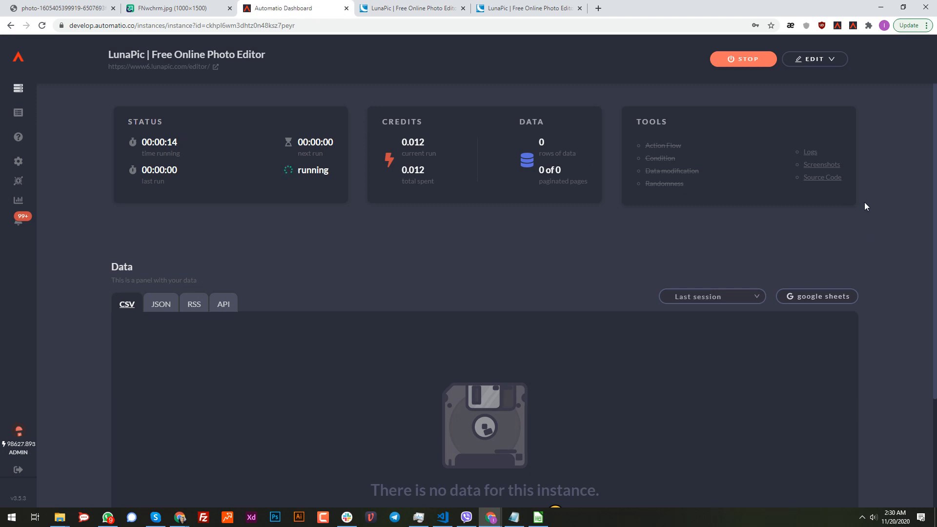
{"action": "left_click", "coordinate": [824, 166]}
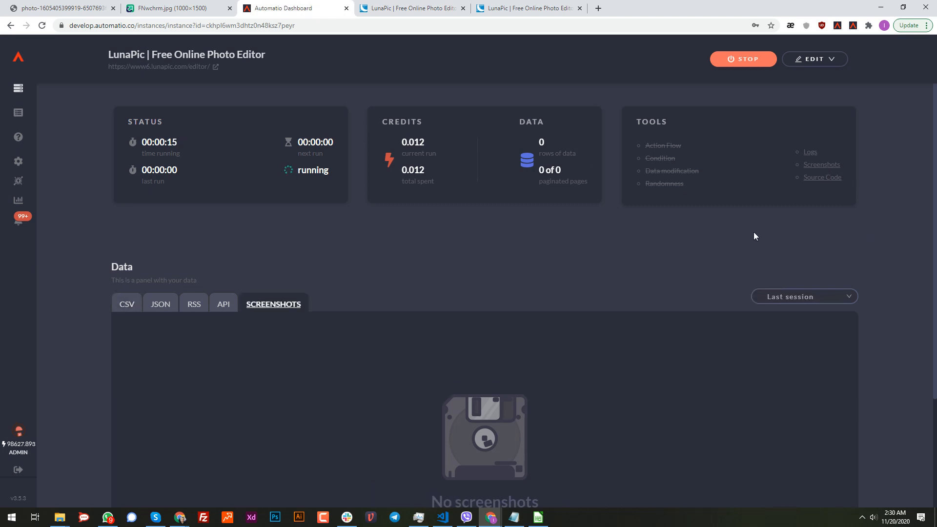
{"action": "left_click", "coordinate": [817, 154]}
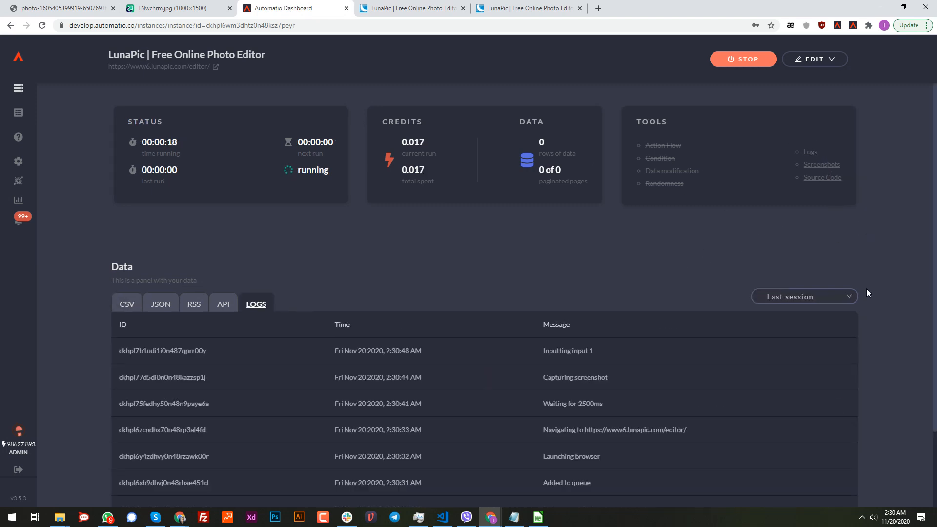
{"action": "scroll", "coordinate": [792, 324], "scroll_direction": "down", "scroll_amount": 2}
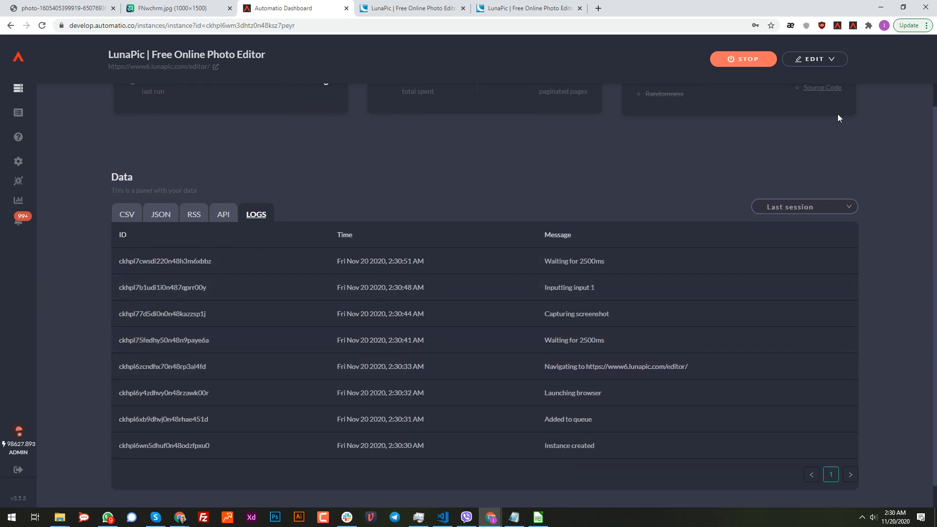
{"action": "scroll", "coordinate": [847, 183], "scroll_direction": "up", "scroll_amount": 2}
View the instance's captured screenshots in lightbox mode, close it and show the extracted data as CSV
{"action": "left_click", "coordinate": [829, 169]}
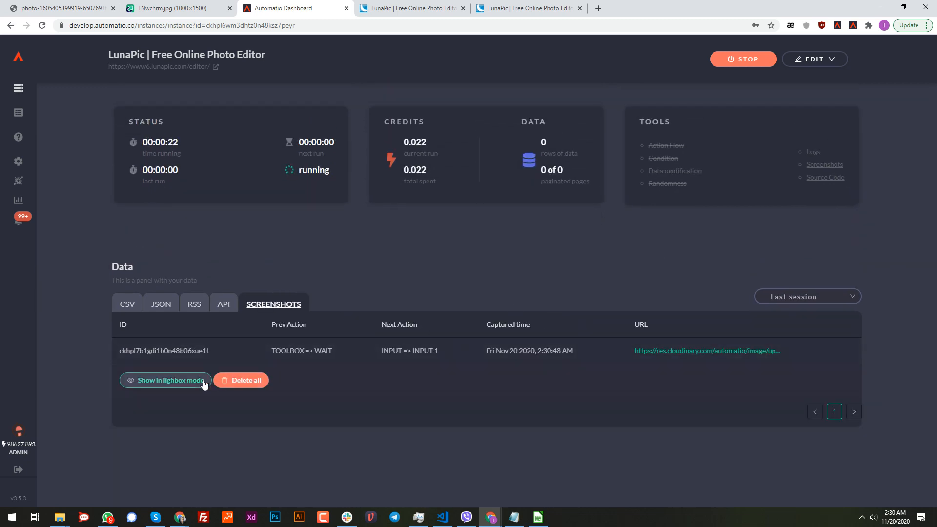
{"action": "left_click", "coordinate": [202, 381]}
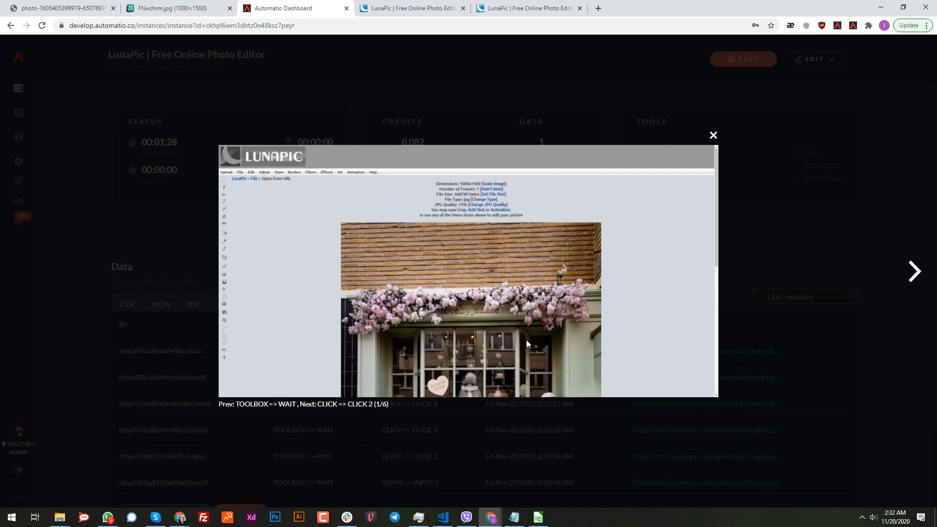
{"action": "left_click", "coordinate": [713, 135]}
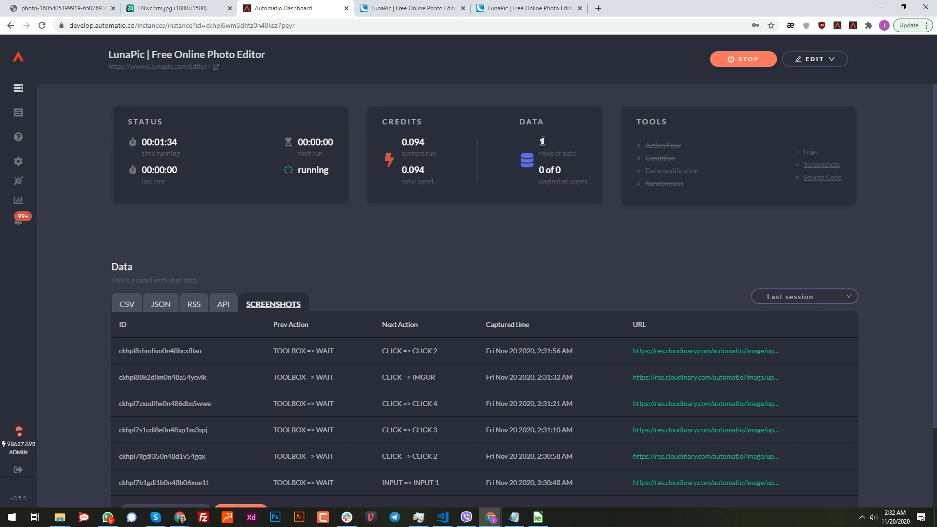
{"action": "left_click", "coordinate": [127, 304]}
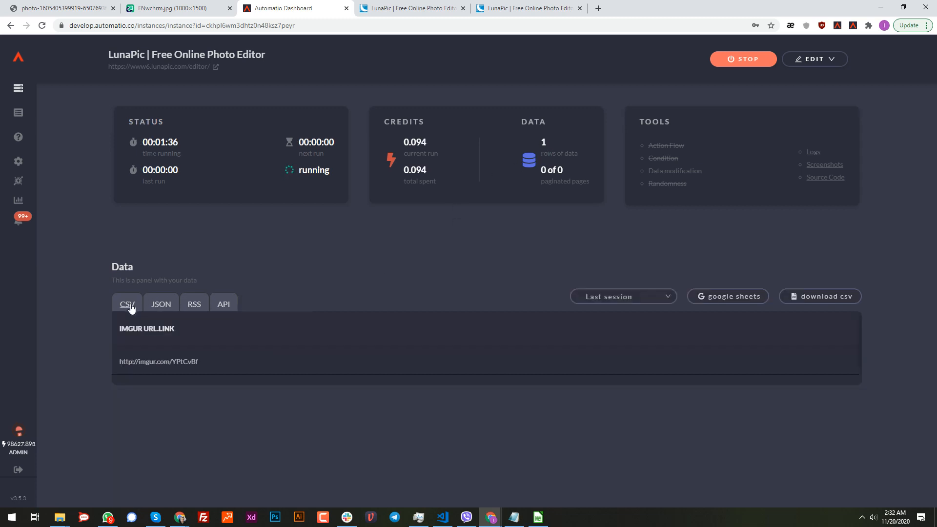
On the LunaPic page, duplicate the Wait and Screenshot actions and place the copies between the imgur click and the imgur url extract
{"action": "left_click", "coordinate": [525, 8]}
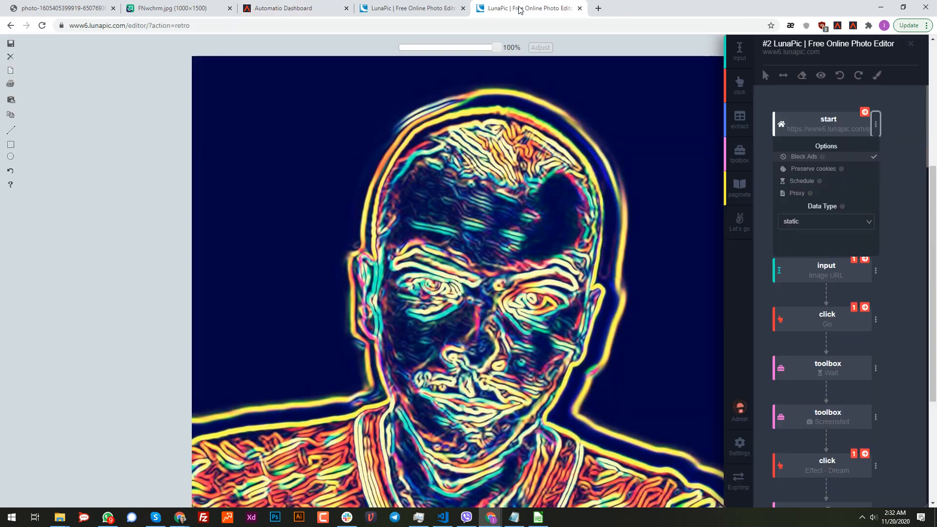
{"action": "left_click", "coordinate": [439, 5]}
{"action": "left_click", "coordinate": [829, 471]}
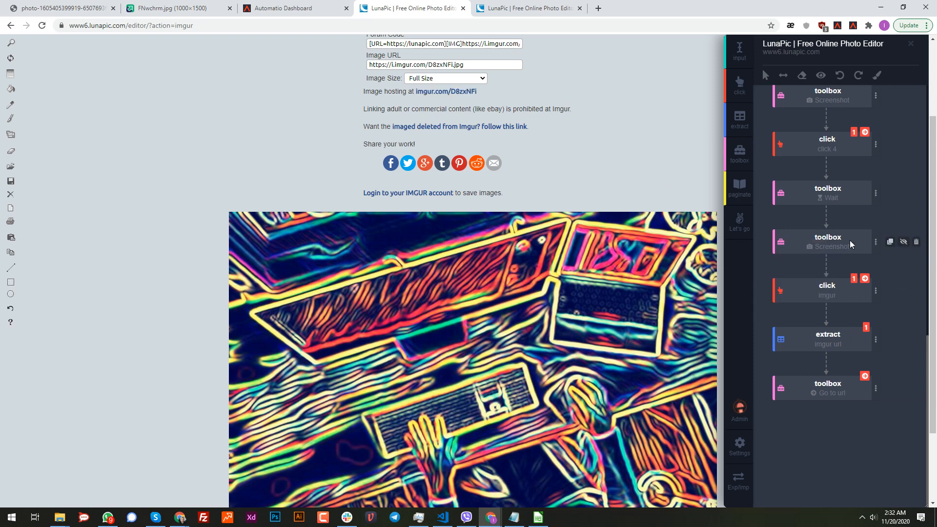
{"action": "left_click", "coordinate": [889, 192]}
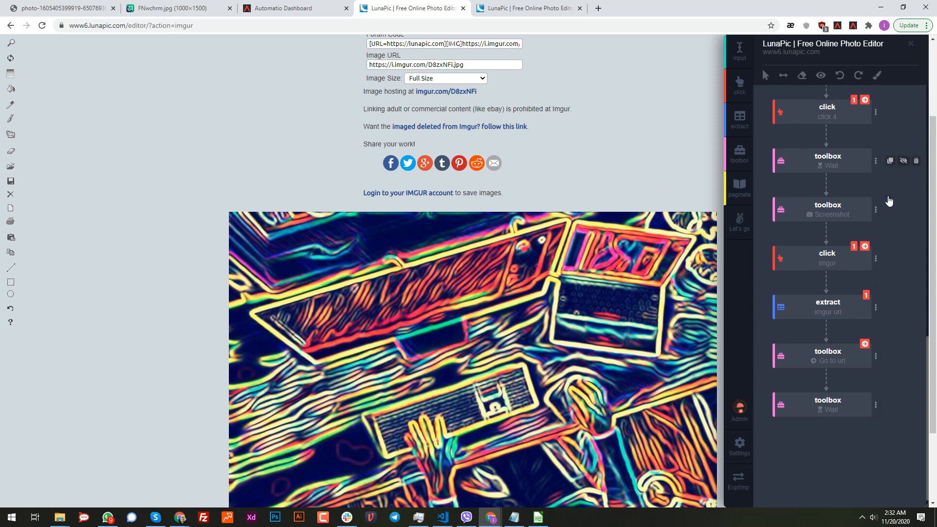
{"action": "left_click", "coordinate": [889, 191]}
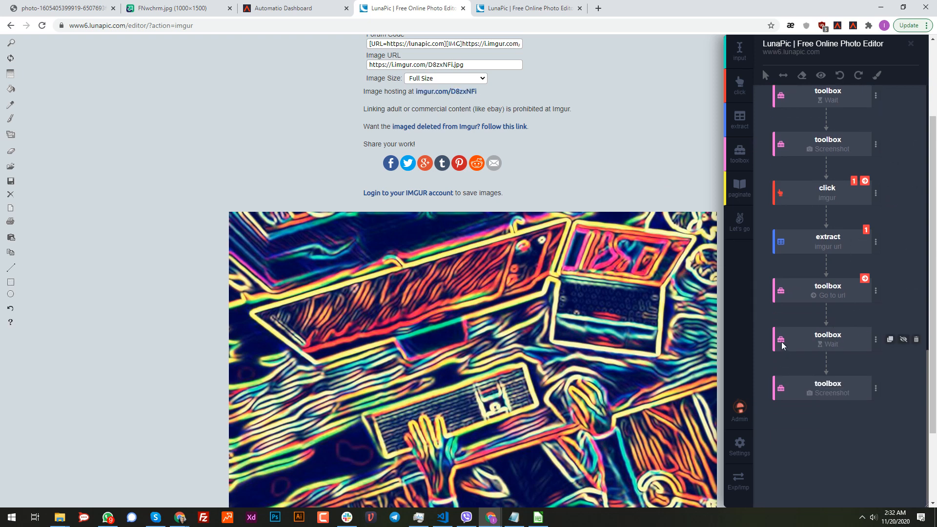
{"action": "left_click_drag", "start_coordinate": [784, 339], "coordinate": [786, 237]}
{"action": "left_click_drag", "start_coordinate": [780, 390], "coordinate": [781, 288]}
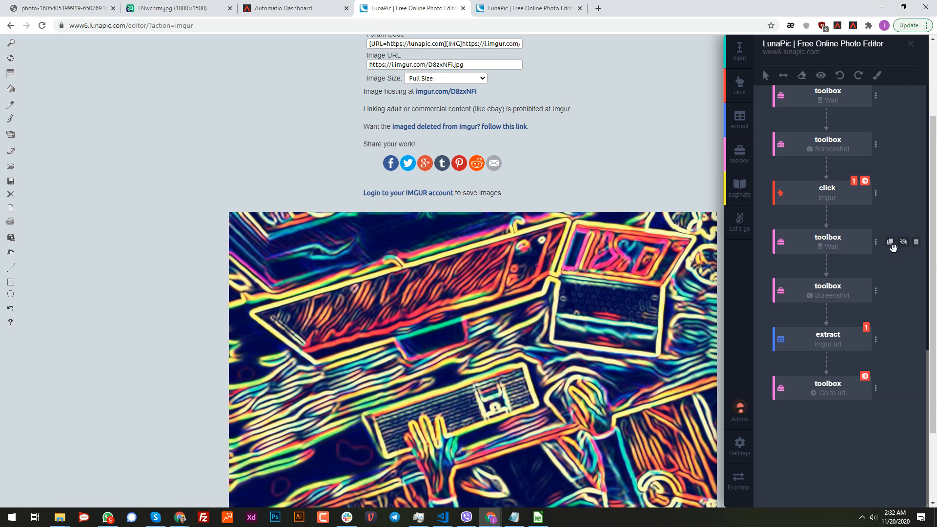
Add another copy of the Wait and Screenshot actions after Go to url, and update and run the bot
{"action": "left_click", "coordinate": [891, 243]}
{"action": "left_click", "coordinate": [891, 243]}
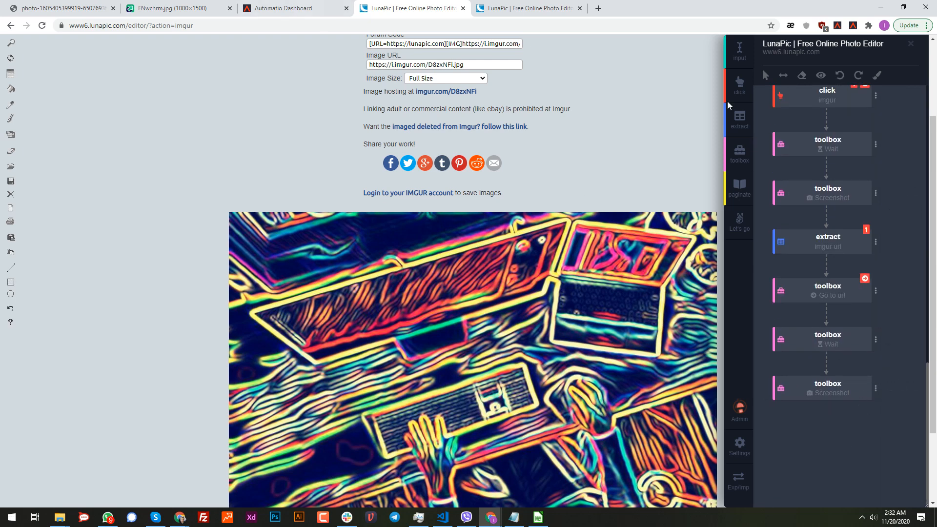
{"action": "left_click", "coordinate": [739, 222]}
{"action": "left_click", "coordinate": [756, 299]}
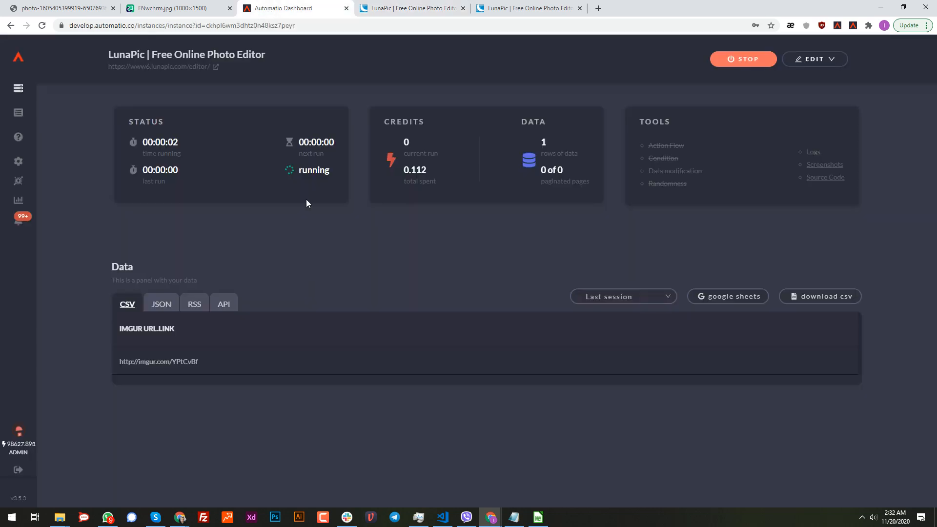
{"action": "triple_click", "coordinate": [181, 363]}
{"action": "right_click", "coordinate": [181, 362]}
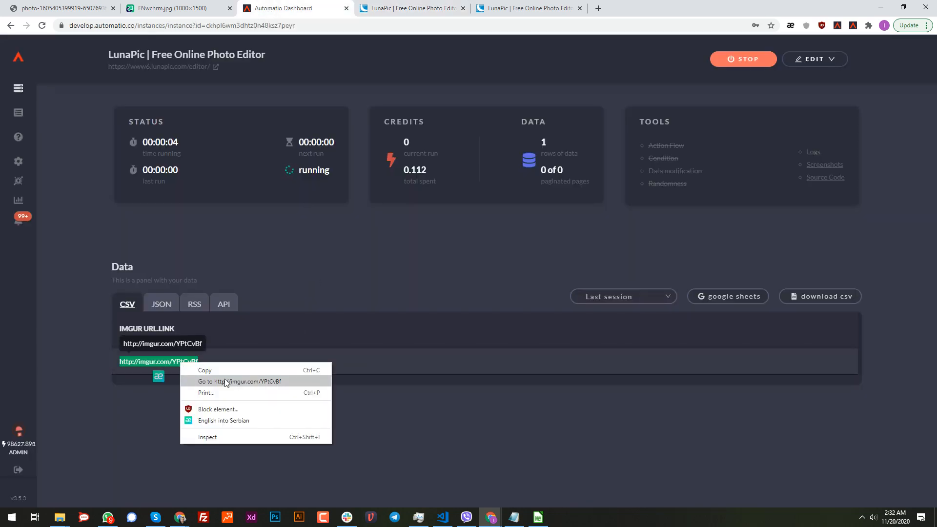
{"action": "left_click", "coordinate": [224, 379]}
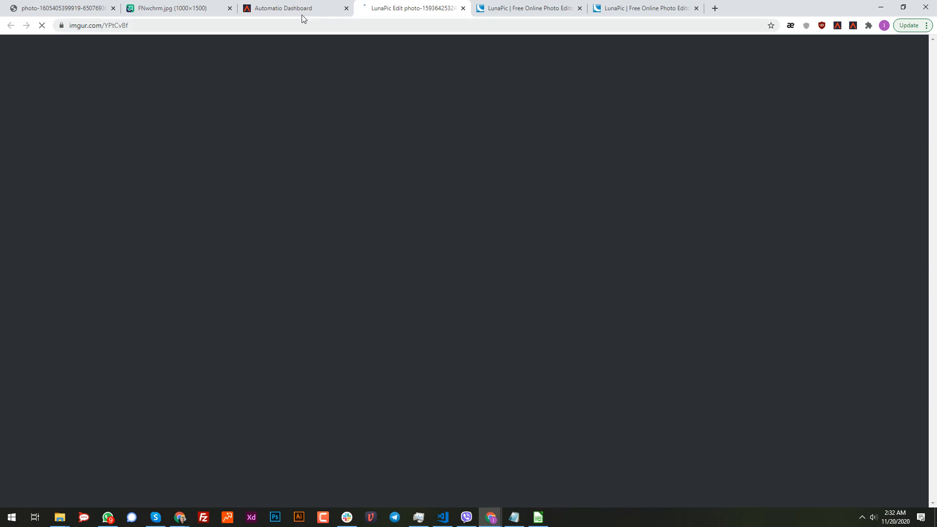
{"action": "left_click", "coordinate": [301, 13]}
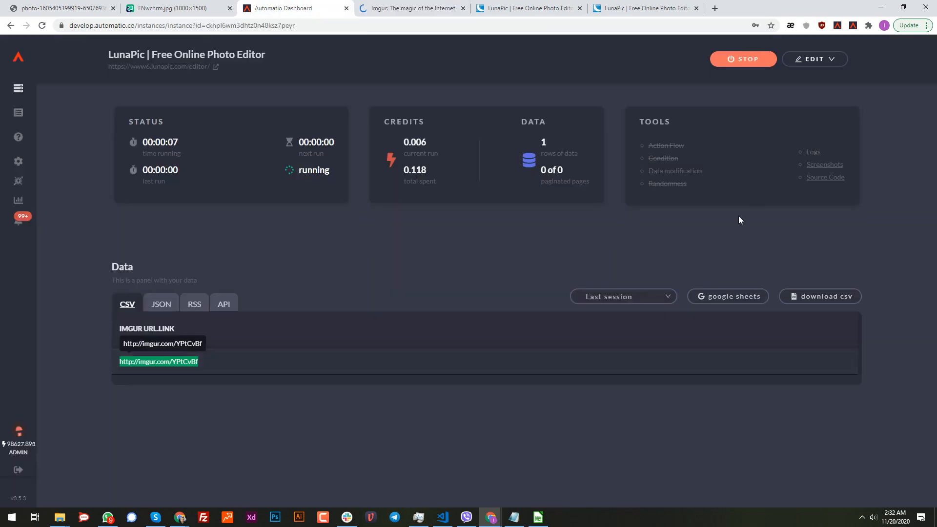
{"action": "left_click", "coordinate": [526, 242]}
Show the instance's screenshots in lightbox mode and compare them with the edited photo on the Imgur page
{"action": "left_click", "coordinate": [824, 168]}
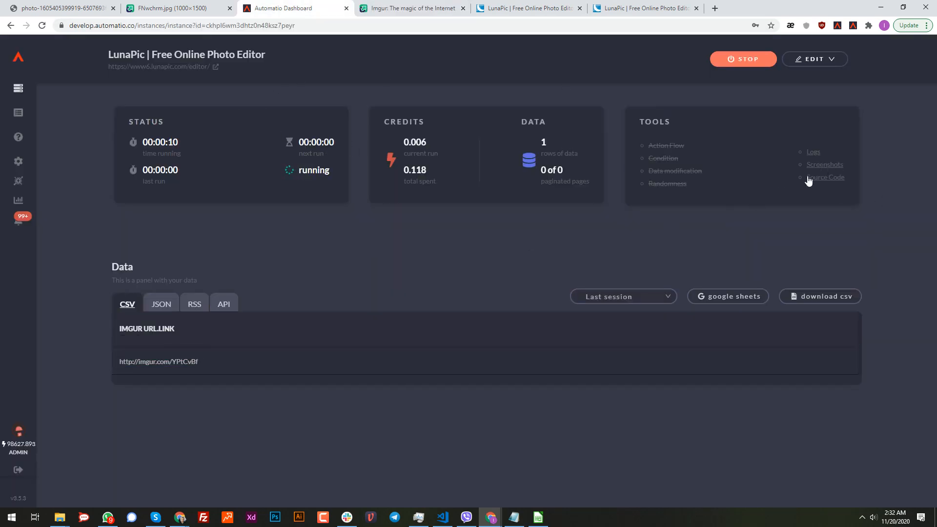
{"action": "scroll", "coordinate": [318, 408], "scroll_direction": "down", "scroll_amount": 3}
{"action": "left_click", "coordinate": [203, 415]}
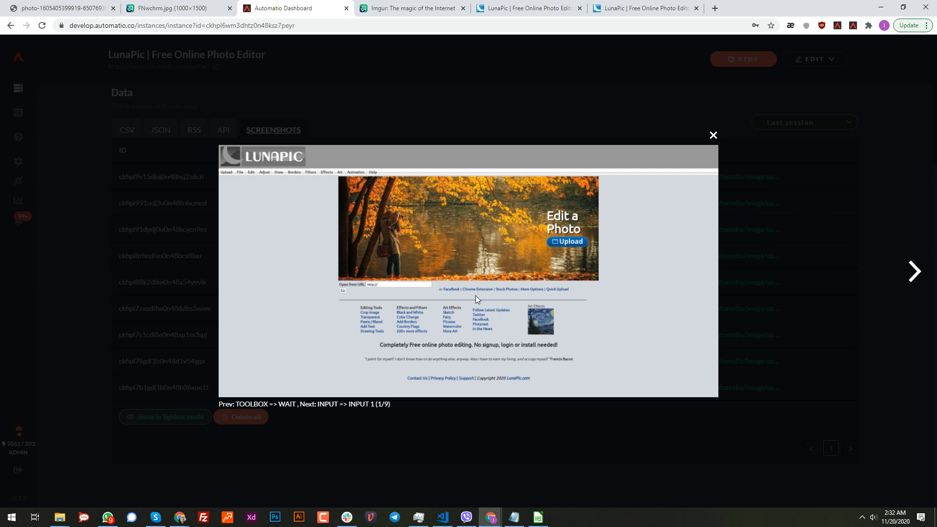
{"action": "left_click", "coordinate": [414, 8]}
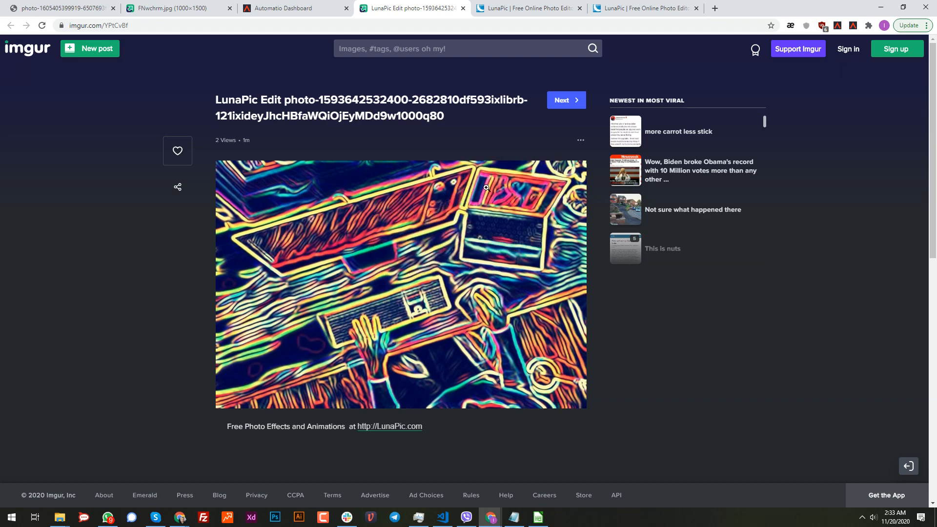
{"action": "left_click", "coordinate": [325, 10]}
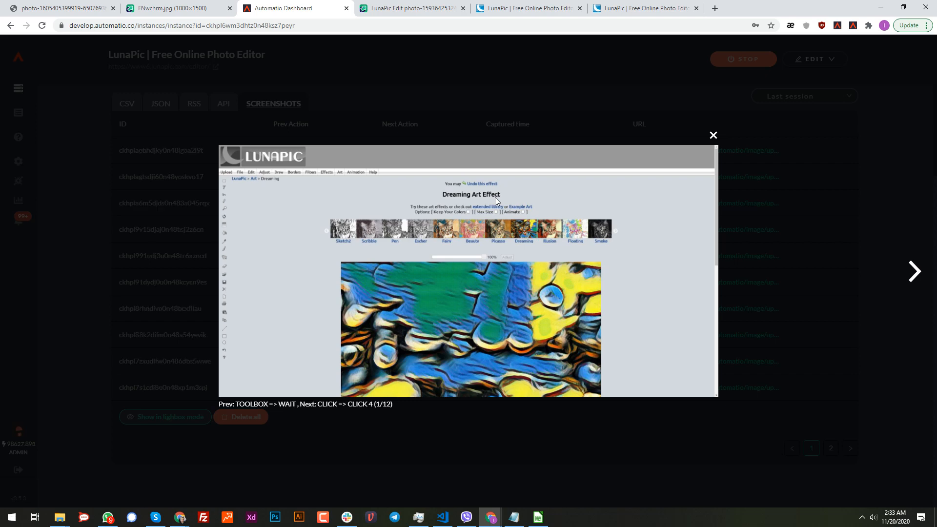
{"action": "left_click", "coordinate": [411, 5]}
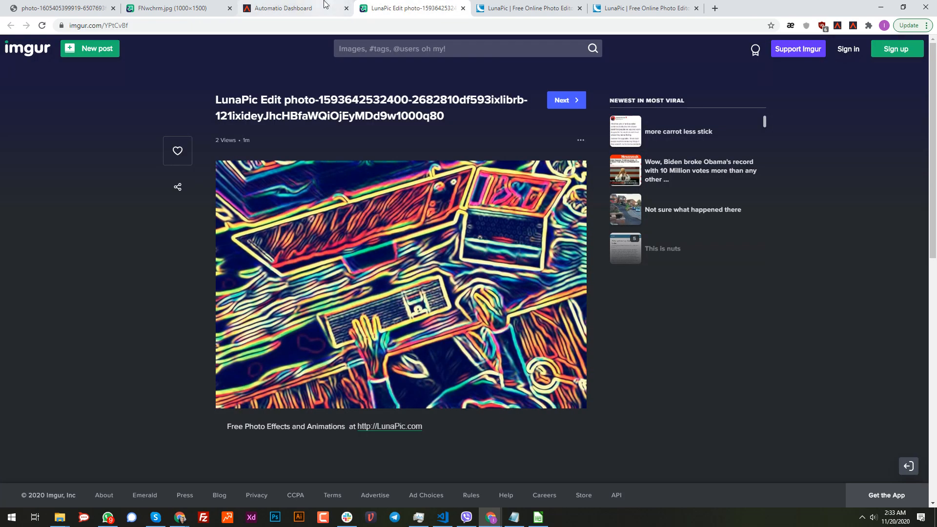
{"action": "left_click", "coordinate": [325, 5]}
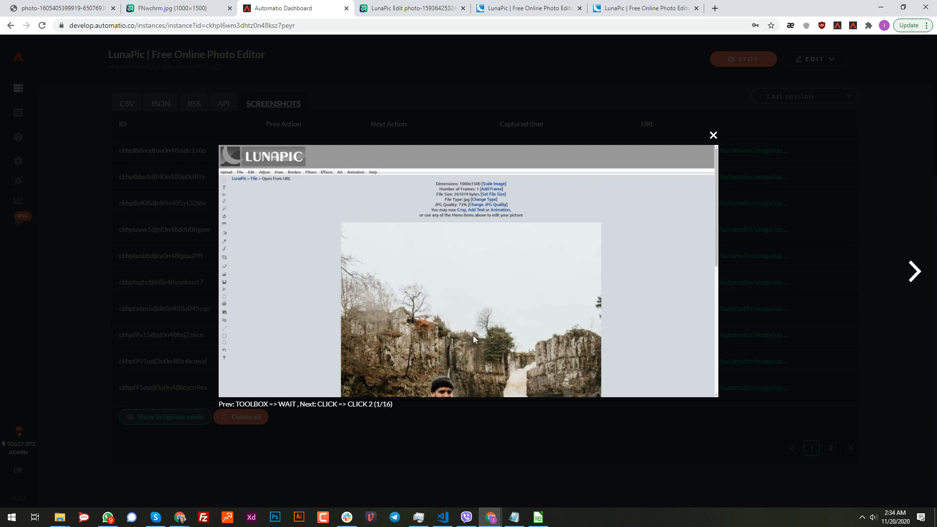
Return to the LunaPic page with the bot and review the input action's dynamic input settings
{"action": "left_click", "coordinate": [527, 9]}
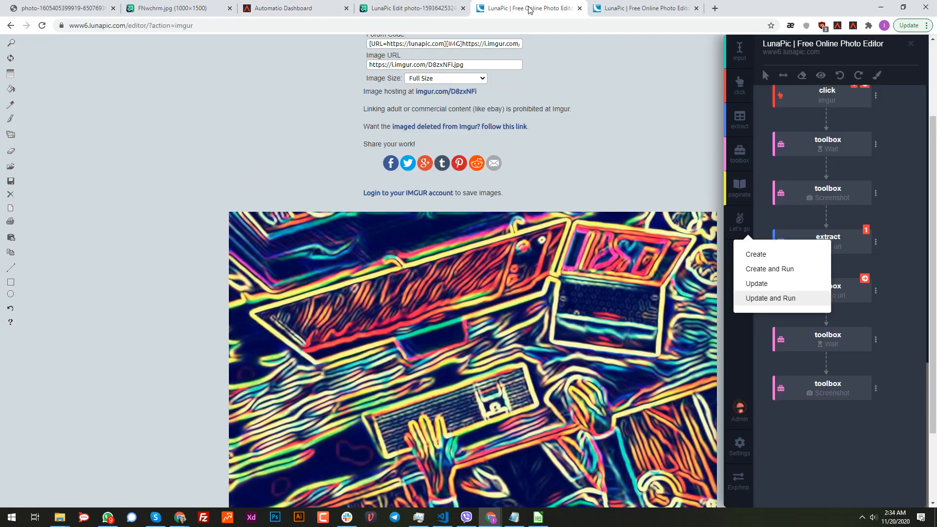
{"action": "scroll", "coordinate": [869, 265], "scroll_direction": "up", "scroll_amount": 5}
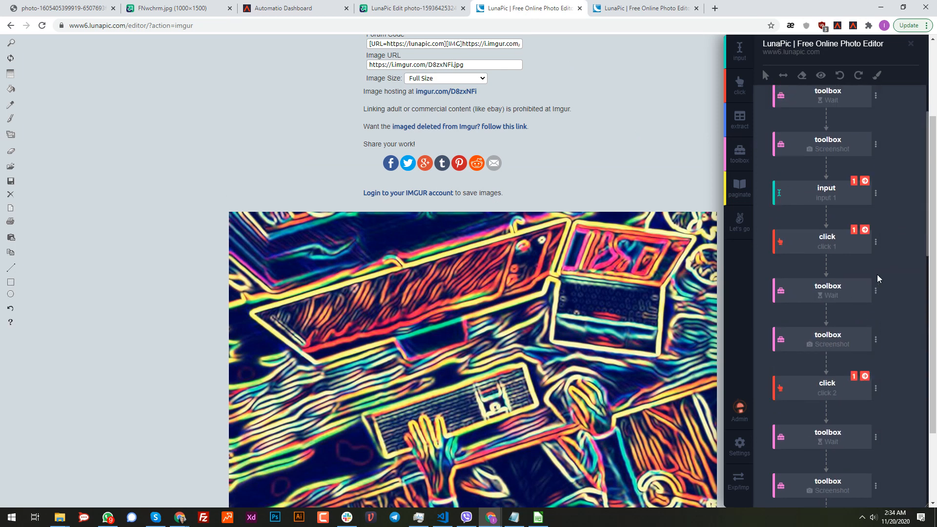
{"action": "left_click", "coordinate": [876, 275]}
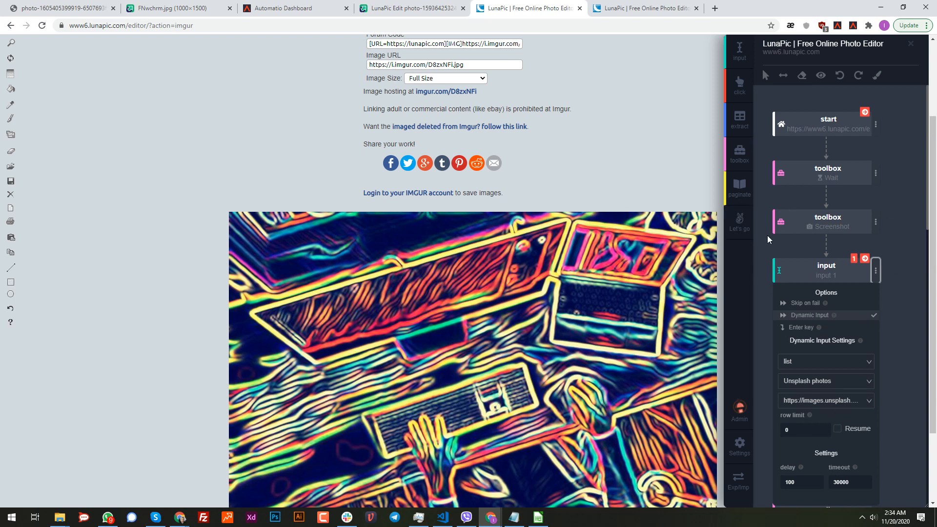
Switch back to the Automatio dashboard, close the screenshot lightbox and show the extracted Imgur links as CSV
{"action": "left_click", "coordinate": [292, 9]}
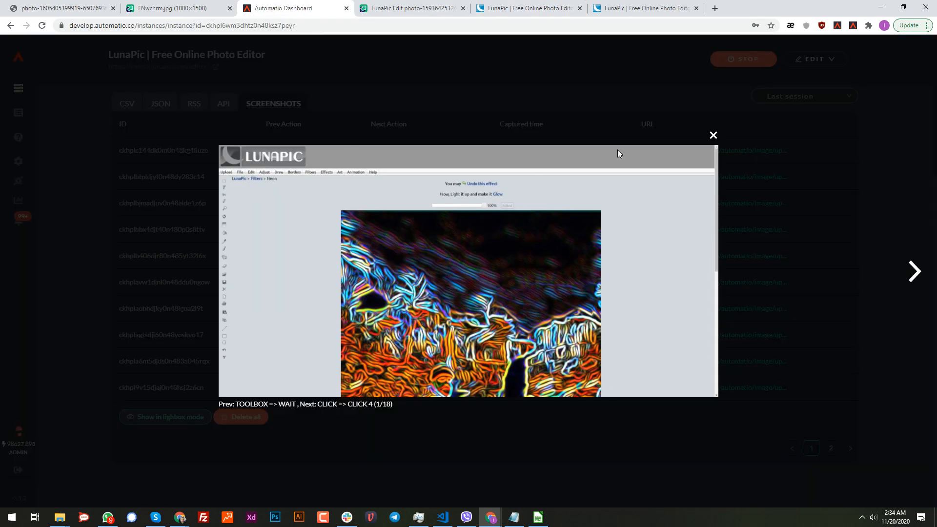
{"action": "left_click", "coordinate": [712, 136]}
{"action": "left_click", "coordinate": [127, 304]}
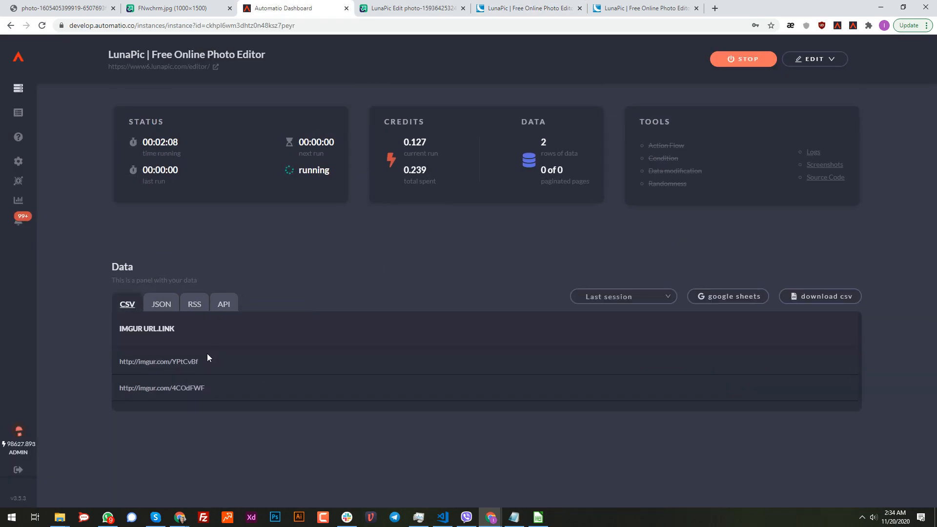
{"action": "left_click_drag", "start_coordinate": [211, 388], "coordinate": [121, 387]}
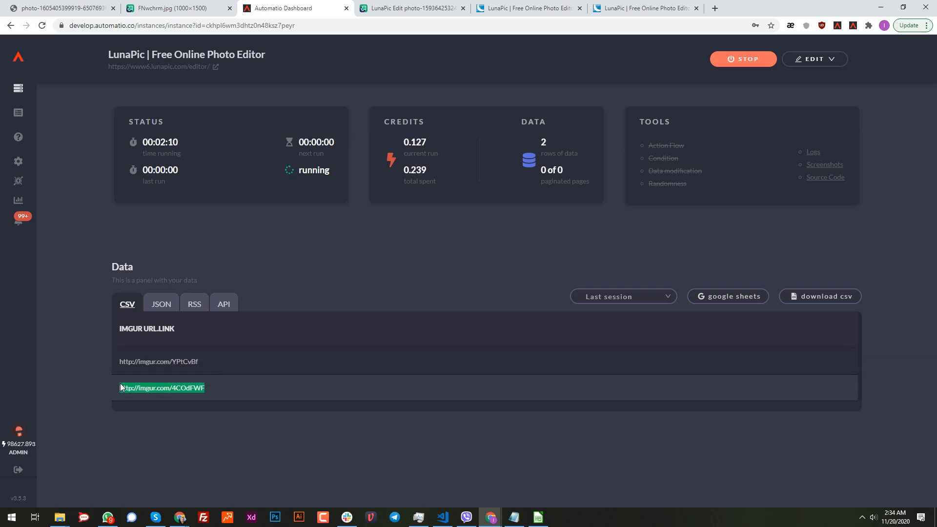
{"action": "right_click", "coordinate": [120, 387]}
{"action": "left_click", "coordinate": [162, 406]}
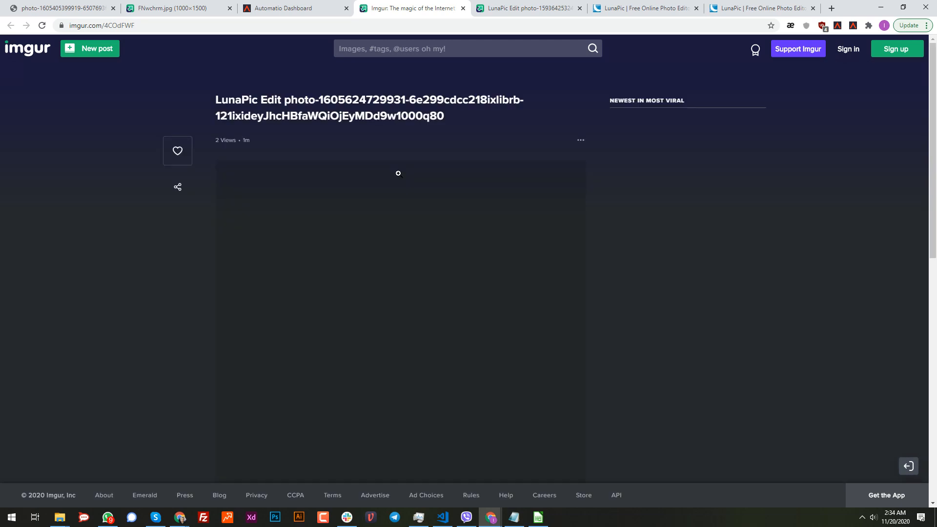
{"action": "scroll", "coordinate": [418, 271], "scroll_direction": "down", "scroll_amount": 3}
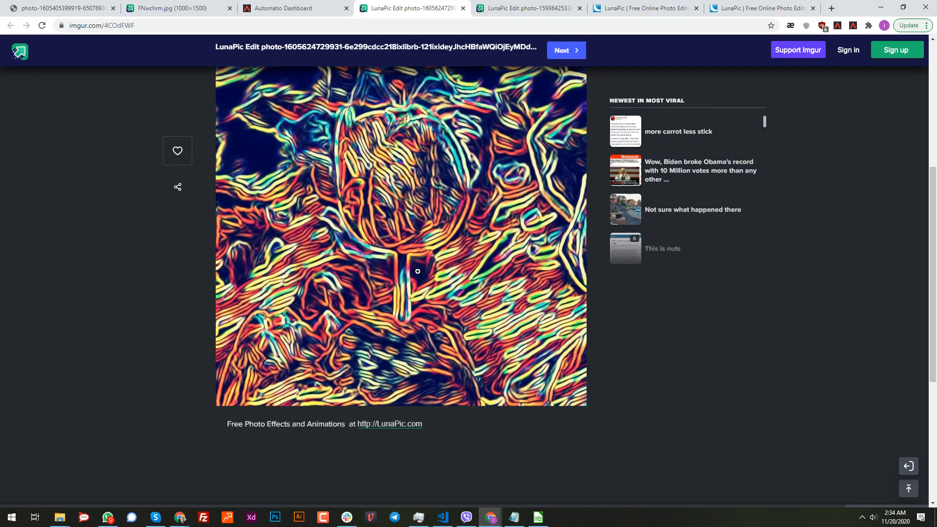
{"action": "scroll", "coordinate": [417, 271], "scroll_direction": "up", "scroll_amount": 2}
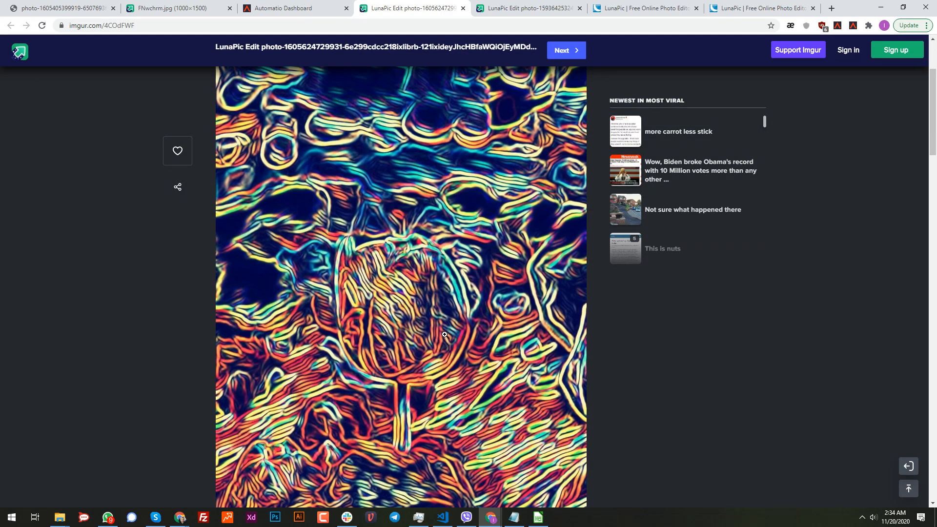
{"action": "scroll", "coordinate": [445, 334], "scroll_direction": "up", "scroll_amount": 1}
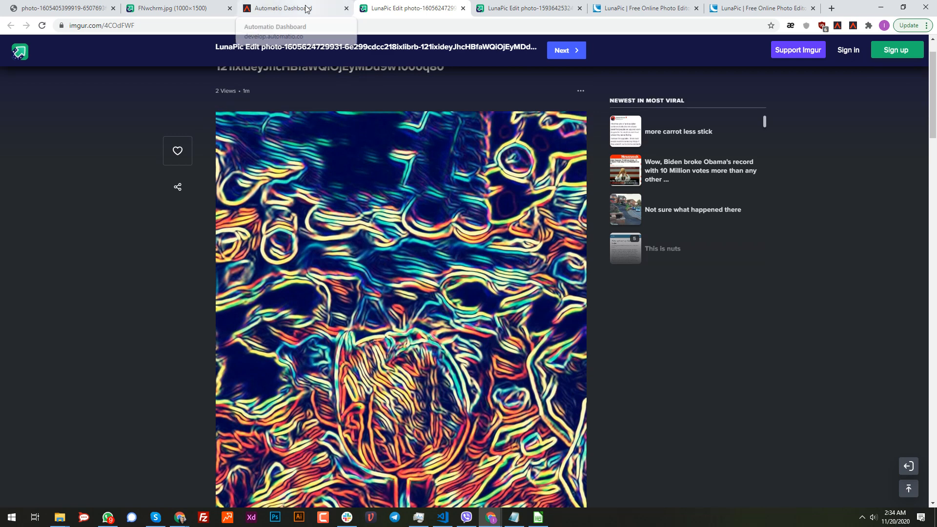
{"action": "scroll", "coordinate": [368, 98], "scroll_direction": "down", "scroll_amount": 1}
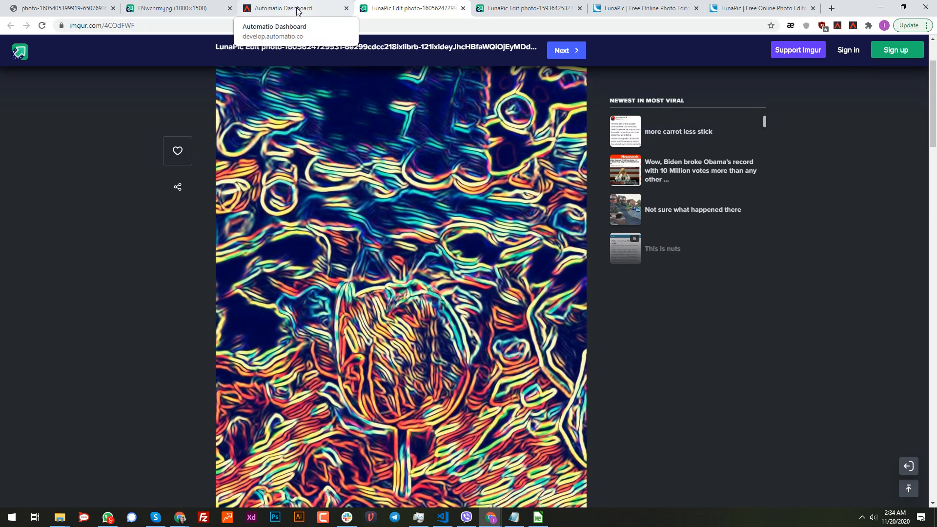
Return to the Automatio dashboard and show the running instance's screenshots in lightbox mode
{"action": "left_click", "coordinate": [298, 11]}
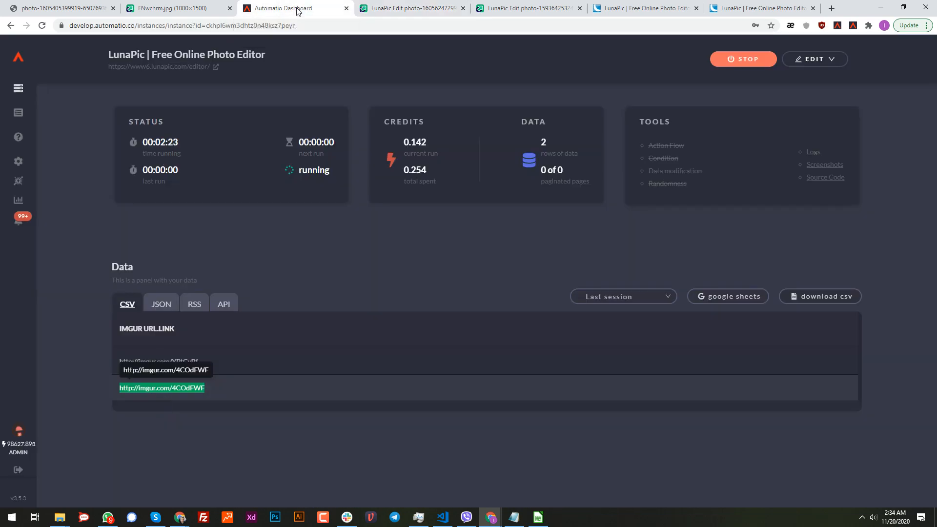
{"action": "left_click", "coordinate": [840, 167]}
{"action": "scroll", "coordinate": [480, 289], "scroll_direction": "down", "scroll_amount": 4}
{"action": "left_click", "coordinate": [195, 416]}
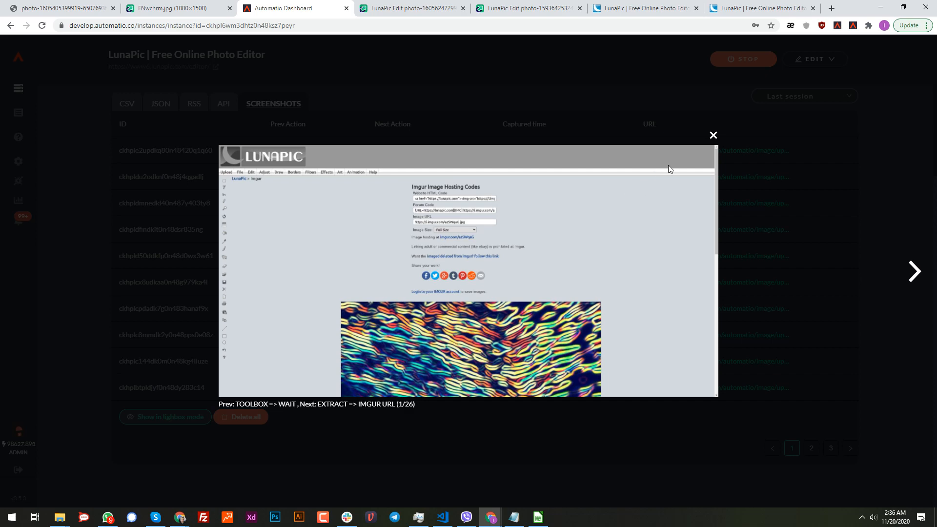
Close the screenshot lightbox and show the instance's extracted Imgur links as CSV
{"action": "left_click", "coordinate": [713, 135]}
{"action": "scroll", "coordinate": [475, 283], "scroll_direction": "up", "scroll_amount": 4}
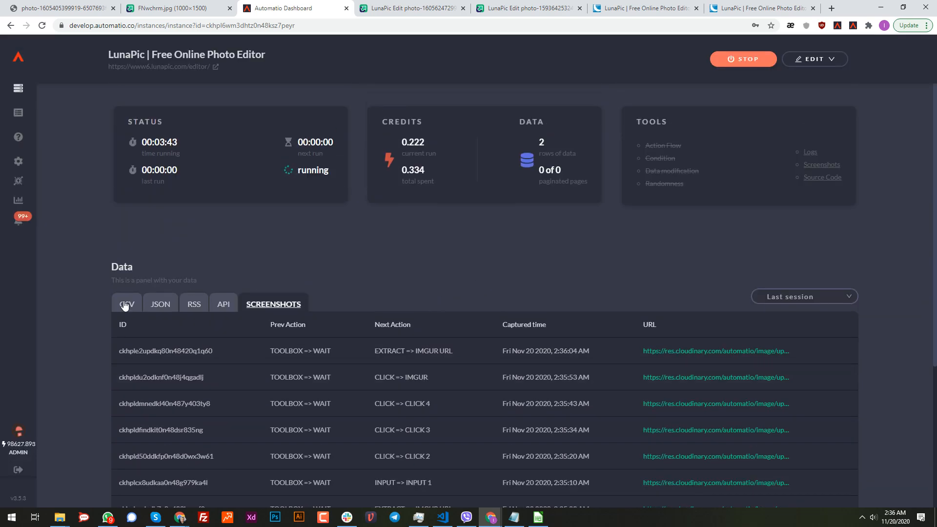
{"action": "left_click", "coordinate": [125, 305]}
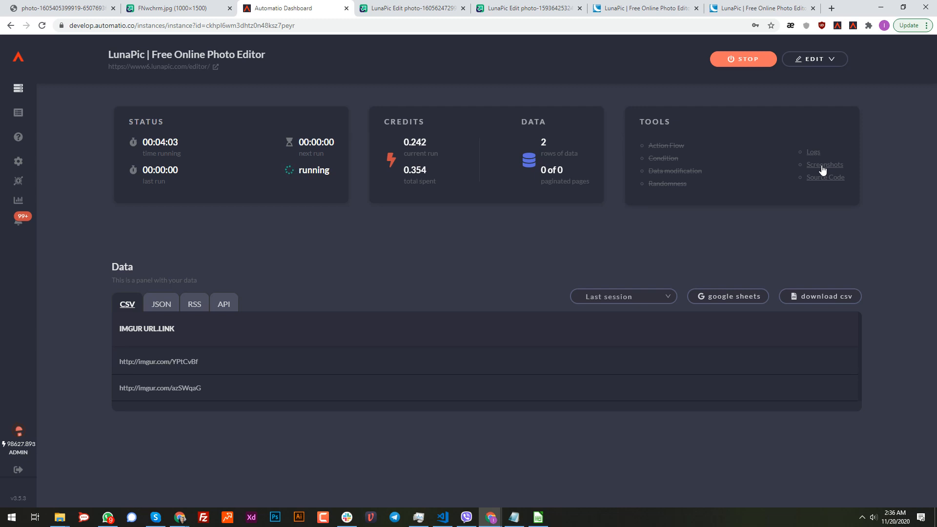
Check the instance's newest screenshot in lightbox mode, close it and return to the CSV view of the Imgur links
{"action": "left_click", "coordinate": [823, 166]}
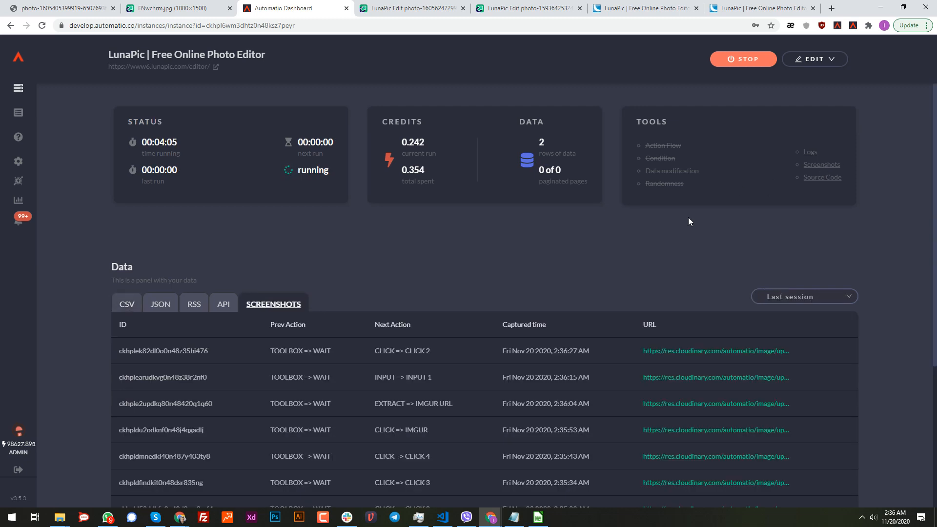
{"action": "scroll", "coordinate": [350, 336], "scroll_direction": "down", "scroll_amount": 4}
{"action": "left_click", "coordinate": [162, 418]}
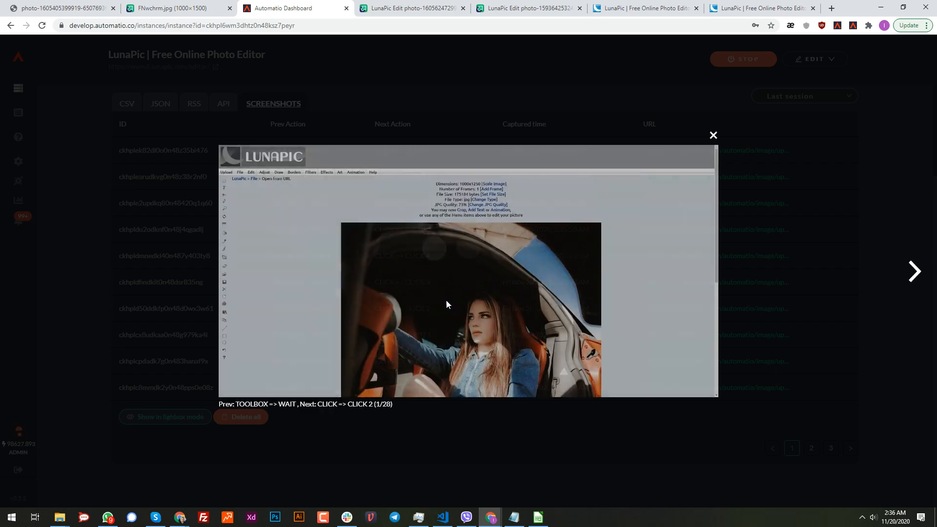
{"action": "left_click", "coordinate": [714, 136]}
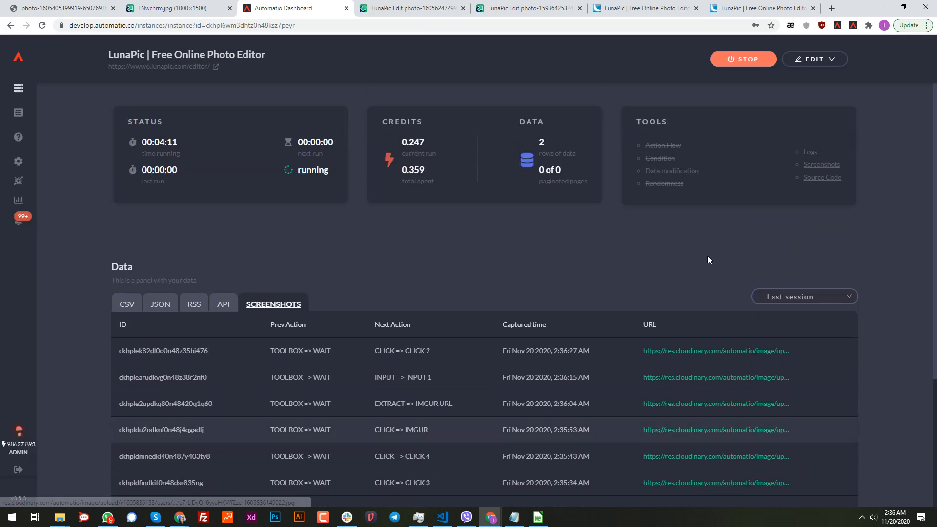
{"action": "left_click", "coordinate": [127, 303]}
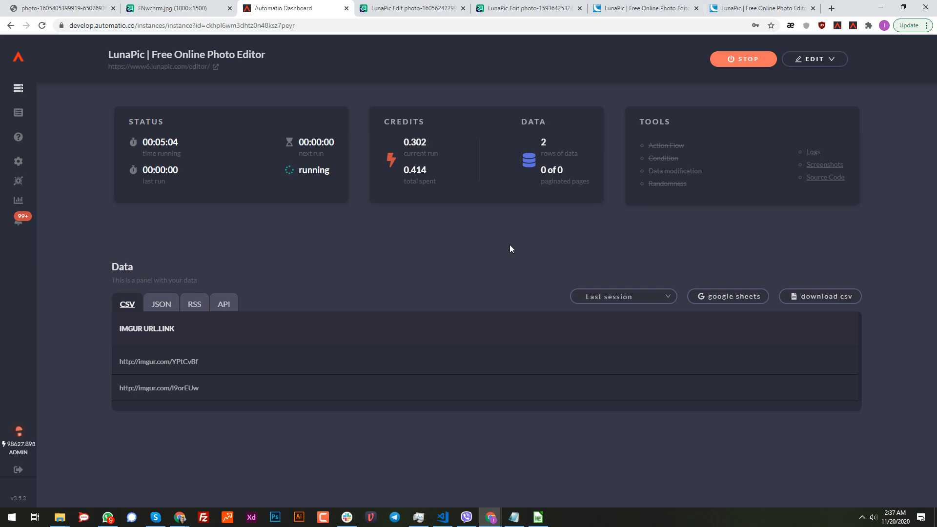
Bring up the overview of open windows to switch away from the Automatio dashboard
{"action": "key", "text": "alt+Tab"}
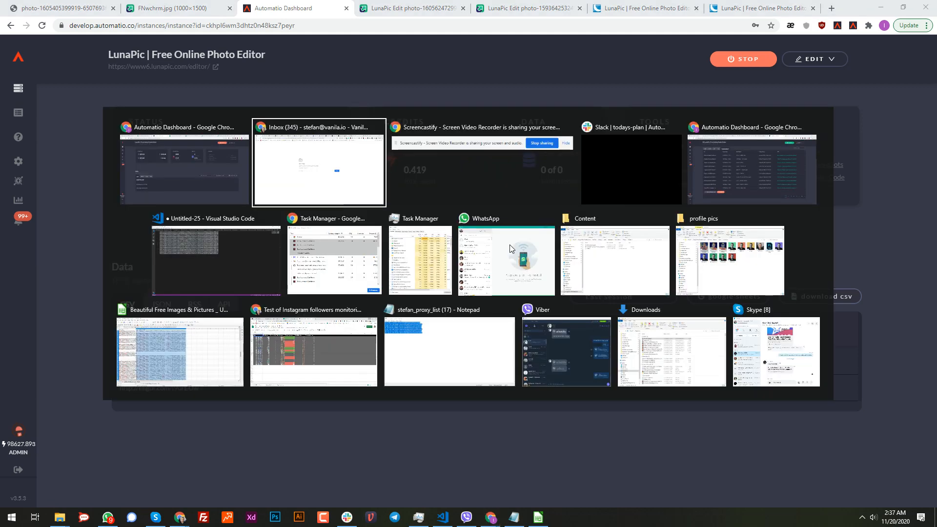